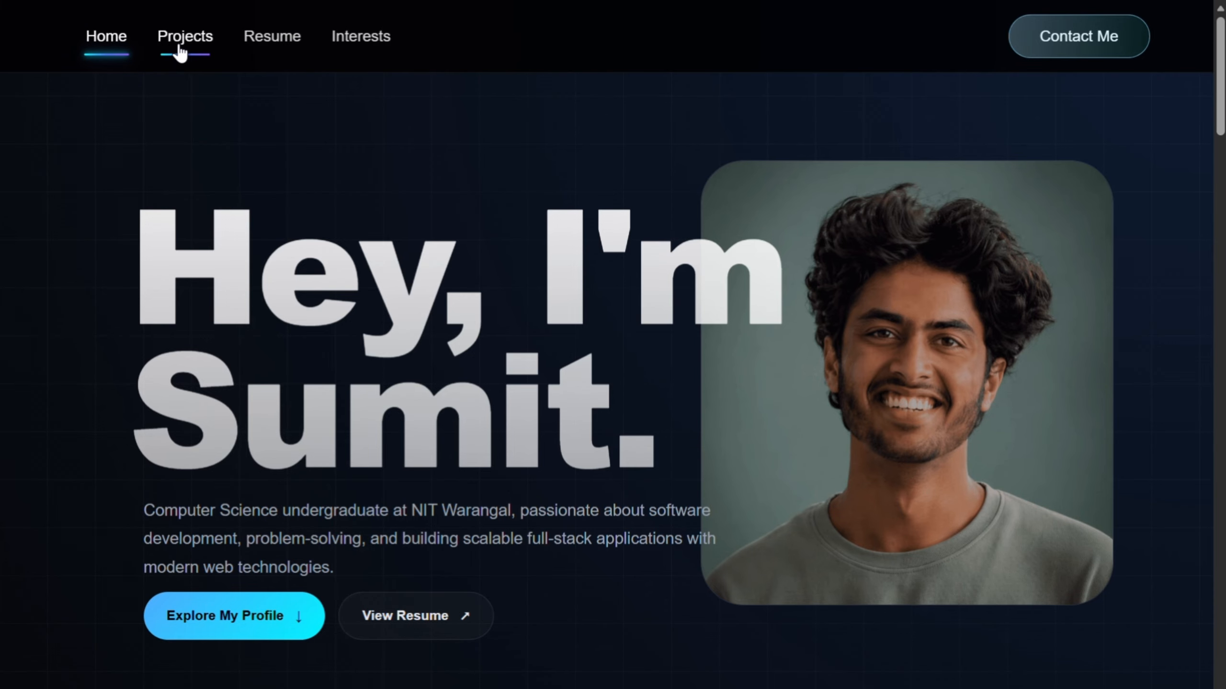
Step: Look through the portfolio site's featured projects and return to its home section to inspect the site's custom domain
{"action": "left_click", "coordinate": [179, 51]}
{"action": "scroll", "coordinate": [335, 376], "scroll_direction": "down", "scroll_amount": 5}
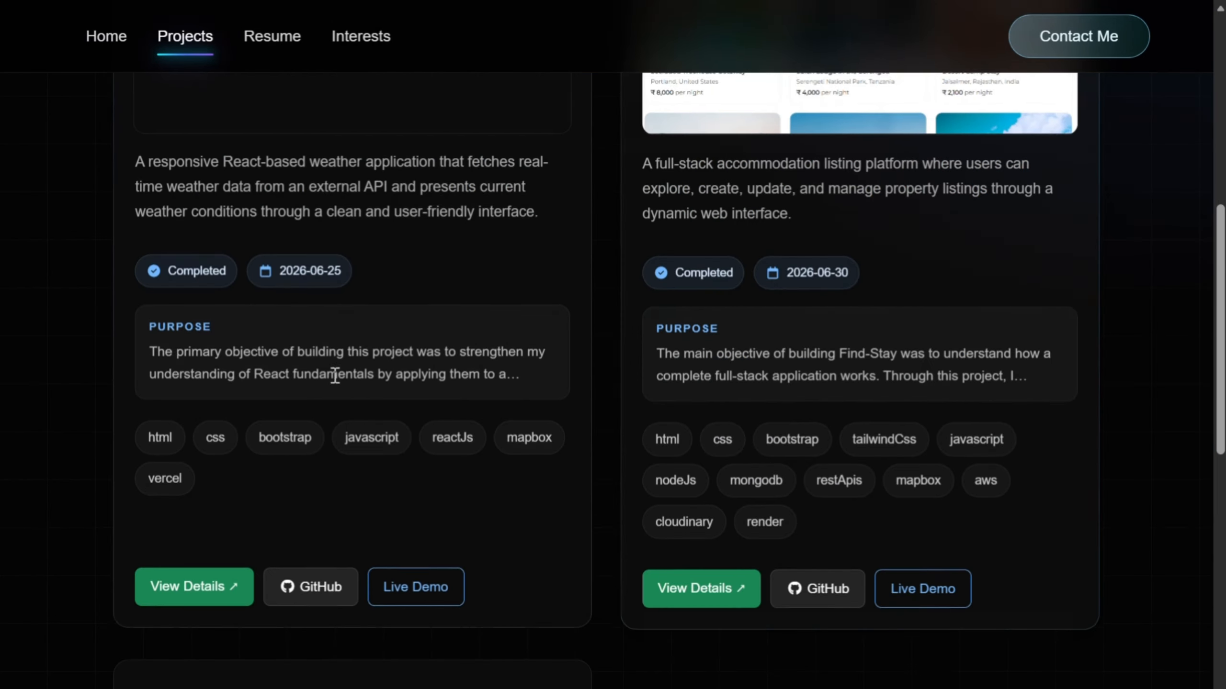
{"action": "scroll", "coordinate": [335, 376], "scroll_direction": "down", "scroll_amount": 10}
{"action": "scroll", "coordinate": [802, 438], "scroll_direction": "up", "scroll_amount": 12}
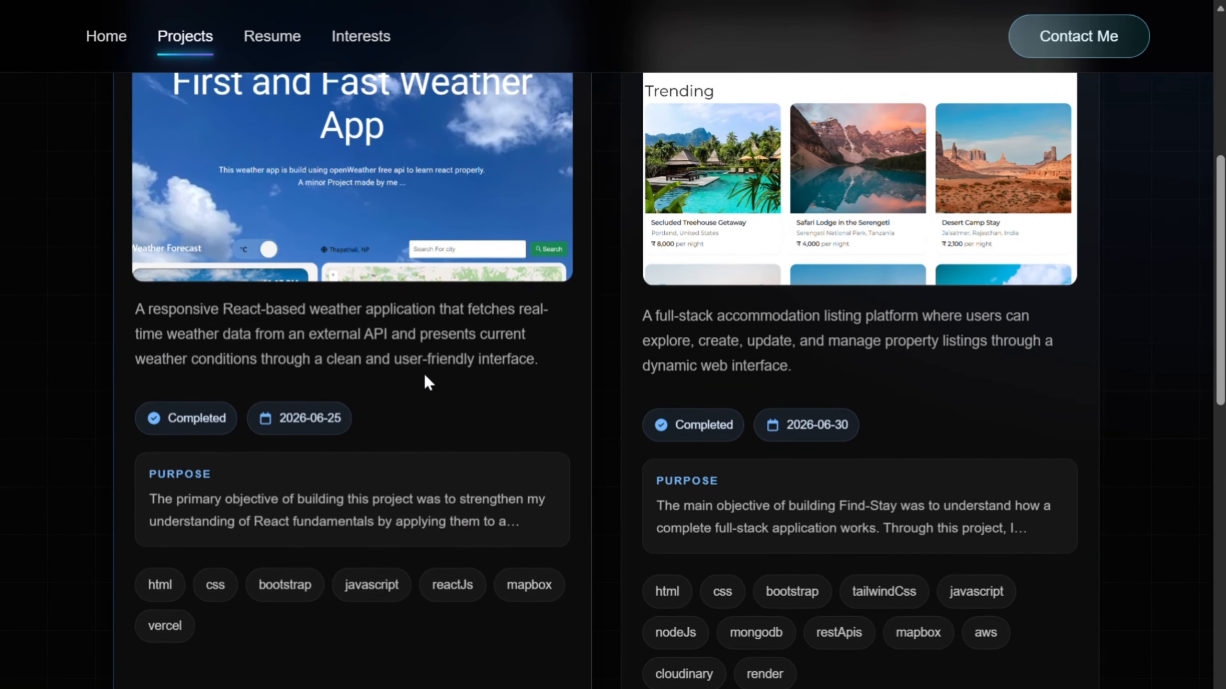
{"action": "scroll", "coordinate": [424, 377], "scroll_direction": "up", "scroll_amount": 8}
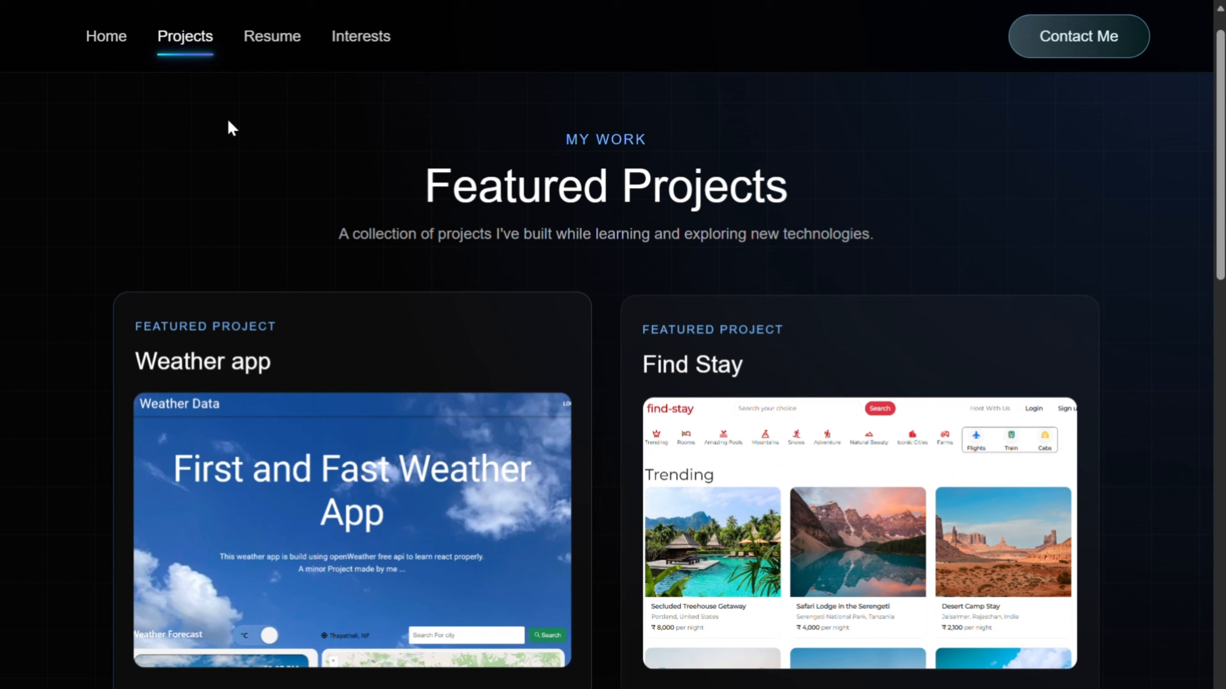
{"action": "left_click", "coordinate": [91, 47]}
{"action": "mouse_move", "coordinate": [307, 5]}
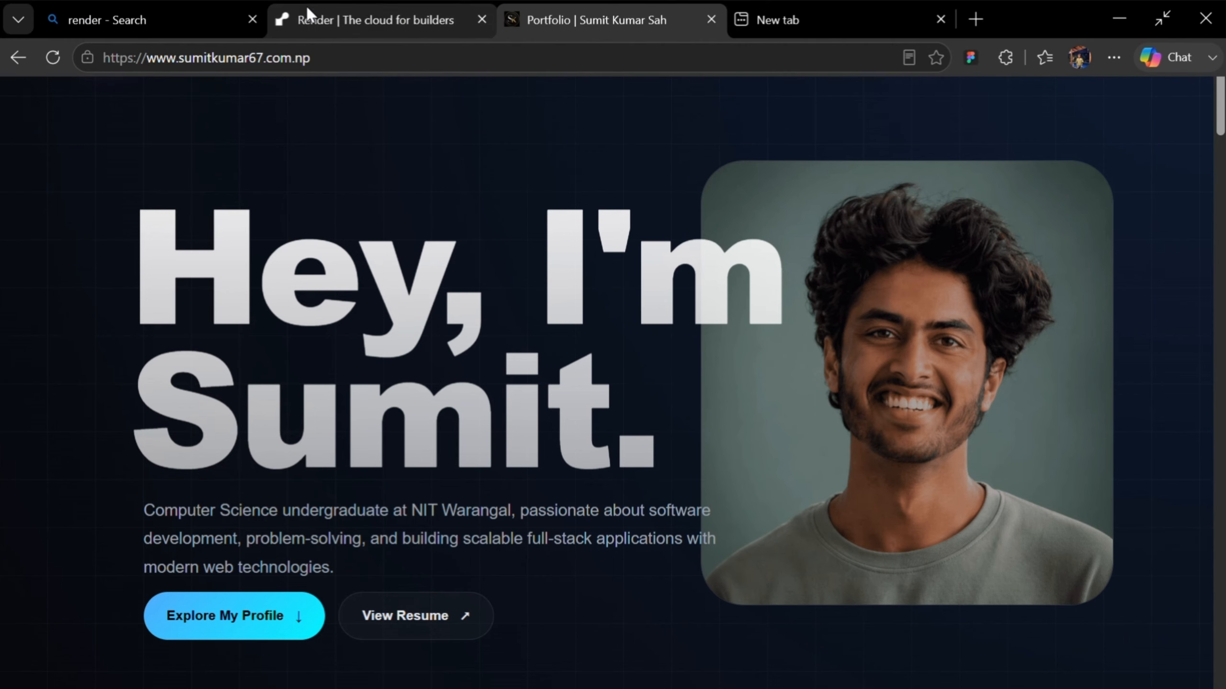
{"action": "mouse_move", "coordinate": [332, 58]}
{"action": "left_mouse_down"}
{"action": "mouse_move", "coordinate": [241, 71]}
{"action": "mouse_move", "coordinate": [142, 55]}
{"action": "mouse_move", "coordinate": [154, 66]}
{"action": "mouse_move", "coordinate": [310, 58]}
{"action": "left_mouse_up"}
Step: Load the deployed Find Stay site at findstay-l1hj.onrender.com in the empty browser tab
{"action": "left_click", "coordinate": [789, 19]}
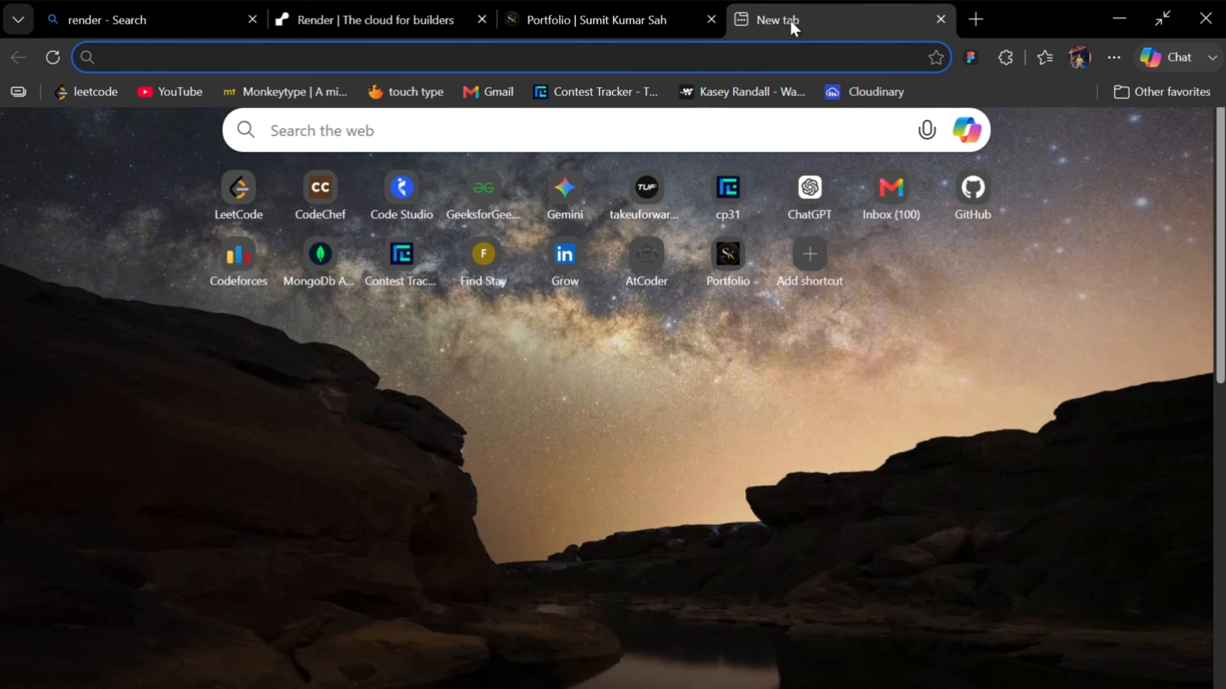
{"action": "type", "text": "findstay-l1hj.onrender.com/showall"}
{"action": "key", "text": "Return"}
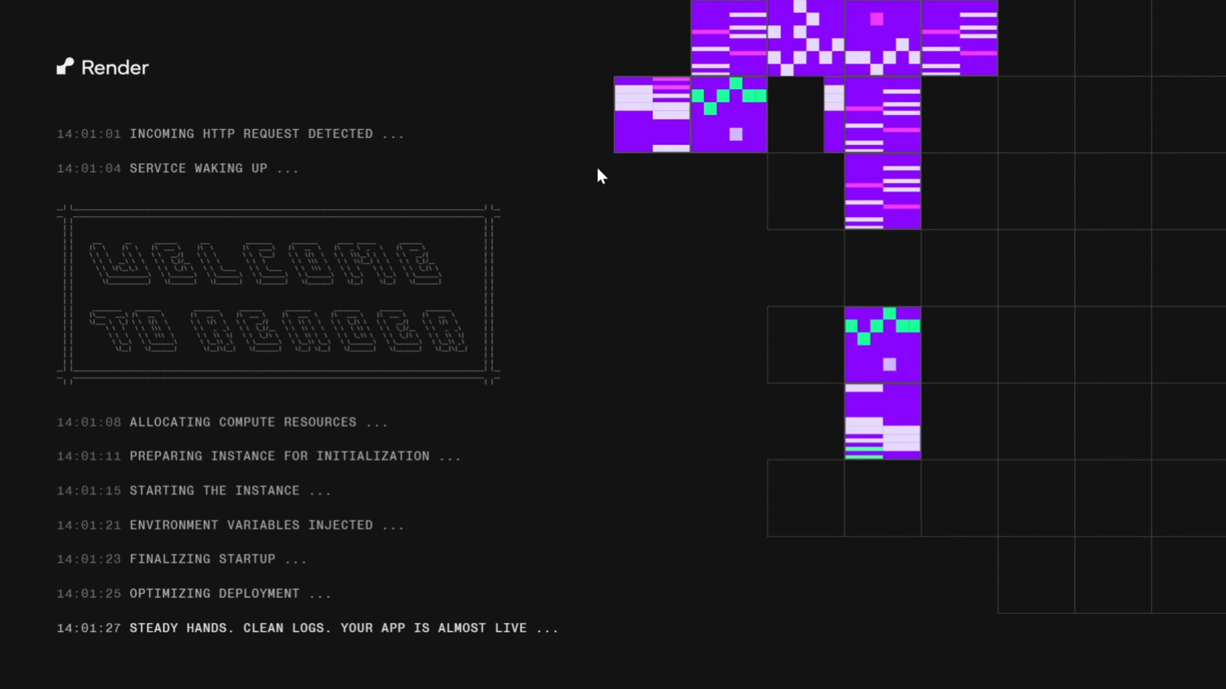
Step: Open the weather app at weather-app-wheat-delta-14.vercel.app in a new tab and look over its address and page
{"action": "key", "text": "ctrl+t"}
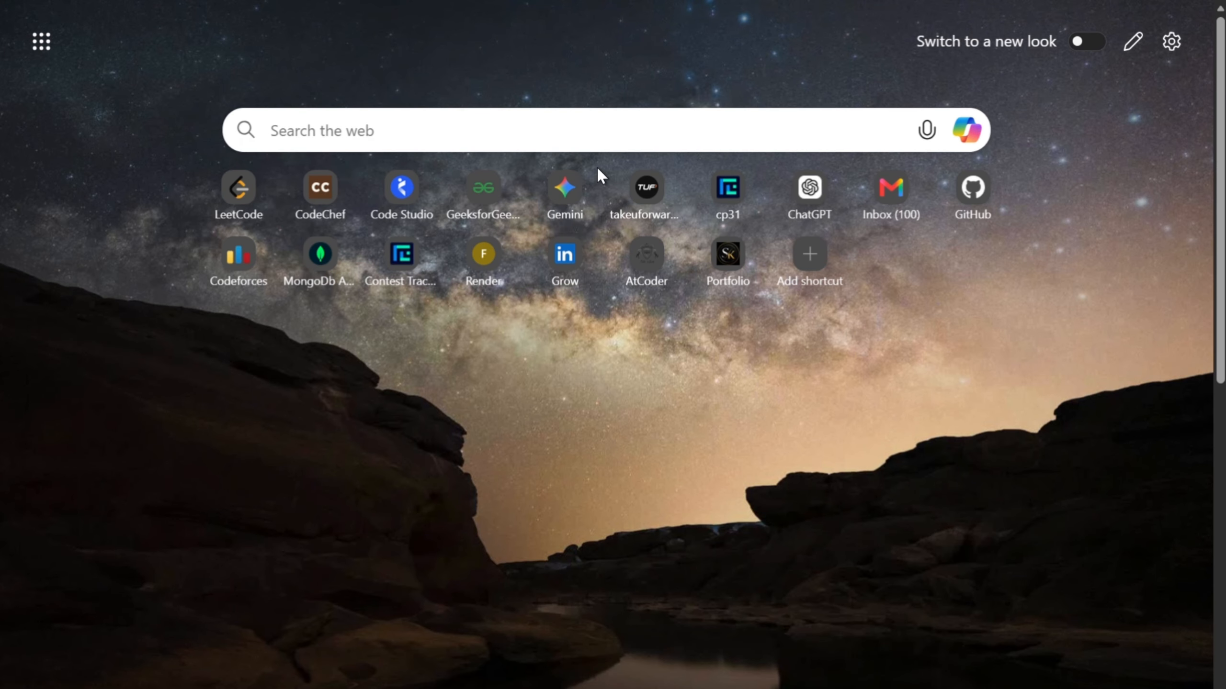
{"action": "mouse_move", "coordinate": [739, 5]}
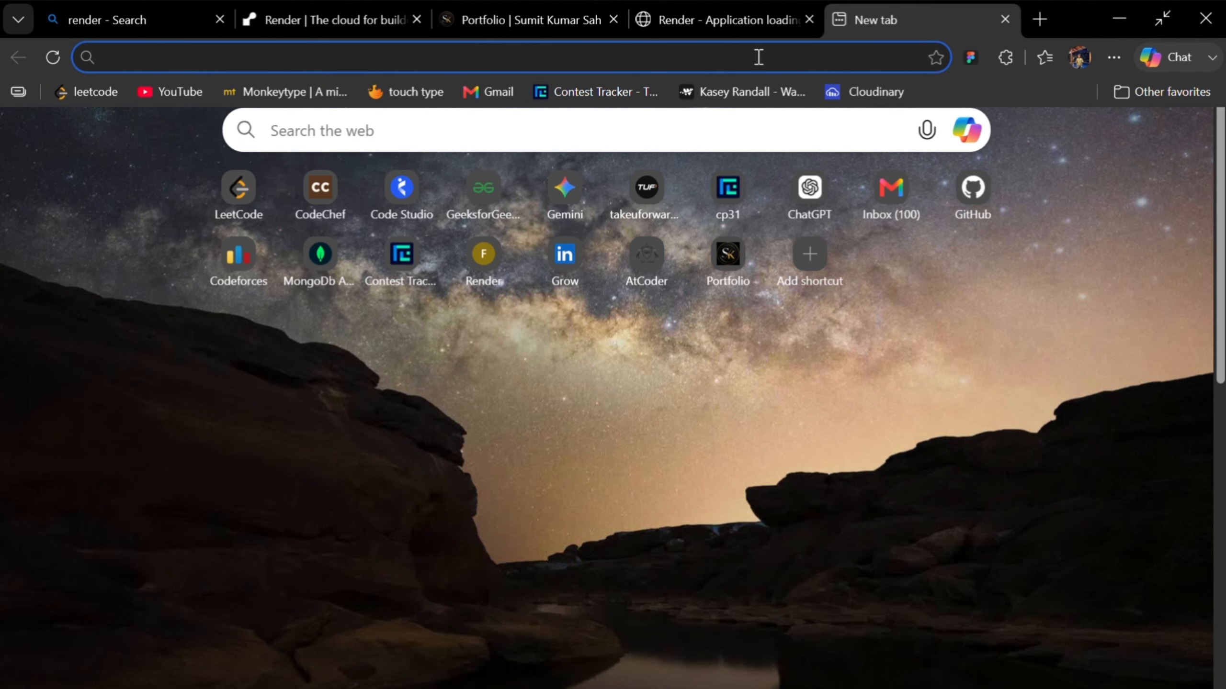
{"action": "type", "text": "we"}
{"action": "key", "text": "Return"}
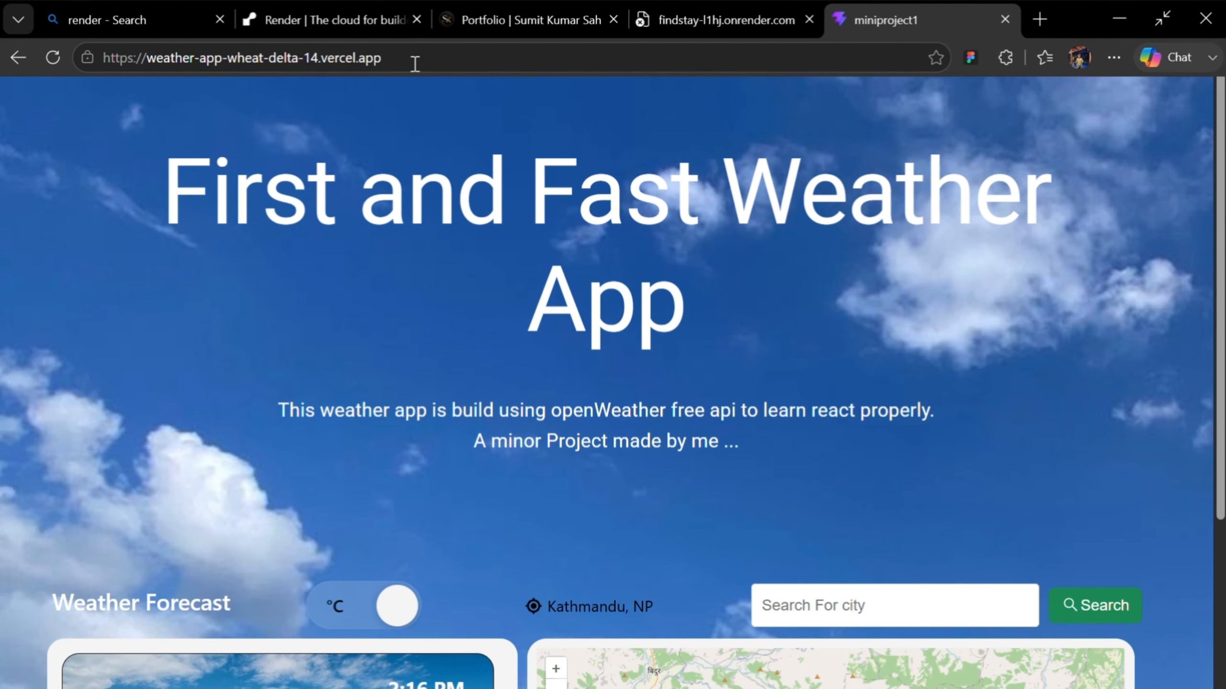
{"action": "left_click_drag", "start_coordinate": [385, 59], "coordinate": [321, 62]}
{"action": "left_click", "coordinate": [342, 79]}
{"action": "scroll", "coordinate": [1164, 497], "scroll_direction": "down", "scroll_amount": 5}
{"action": "scroll", "coordinate": [1164, 497], "scroll_direction": "up", "scroll_amount": 5}
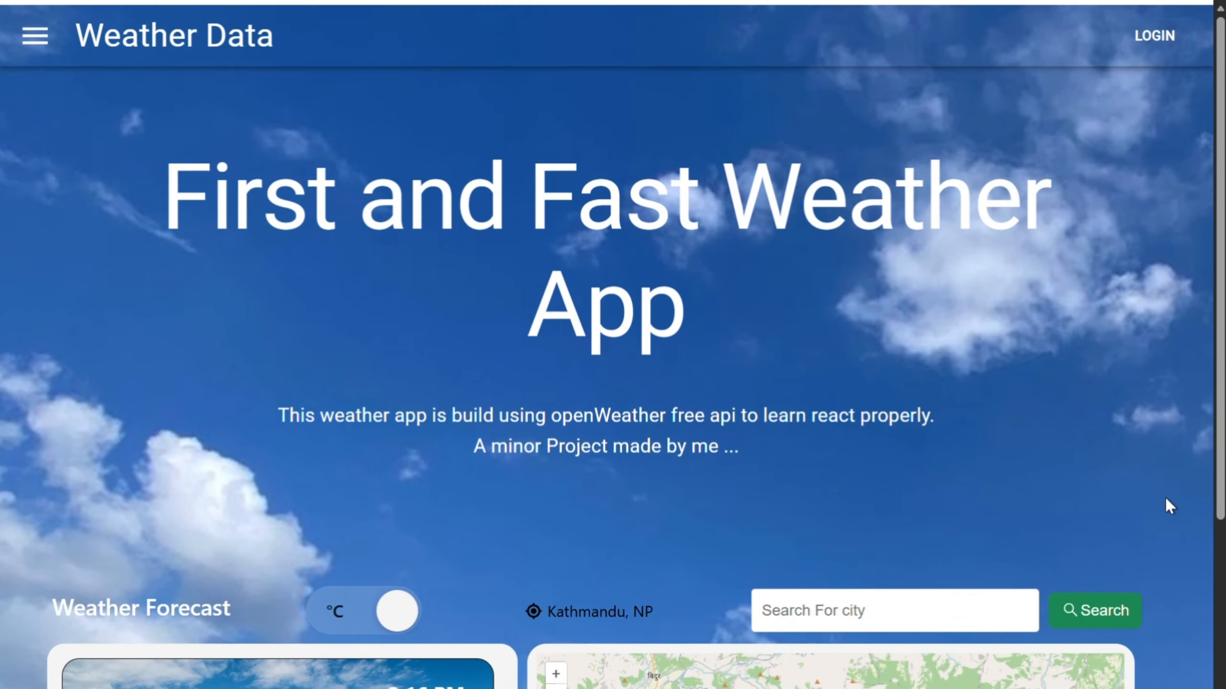
Step: Go to the github.com dashboard in a new browser tab
{"action": "key", "text": "ctrl+t"}
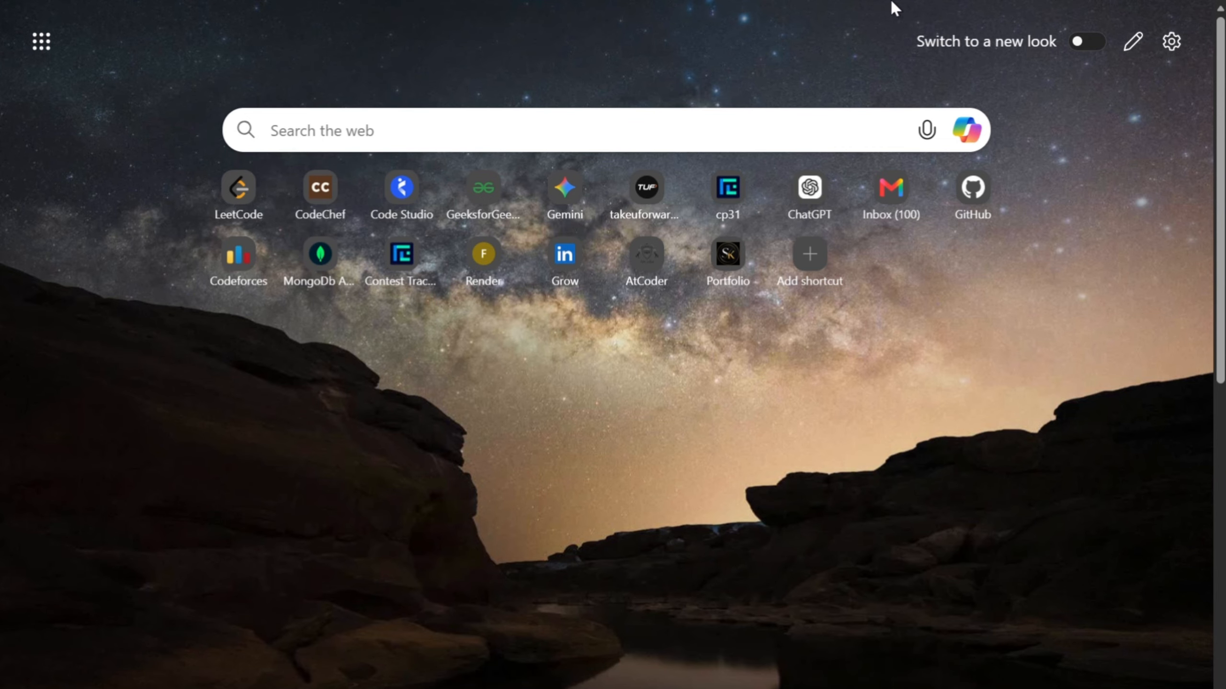
{"action": "mouse_move", "coordinate": [944, 8]}
{"action": "type", "text": "git"}
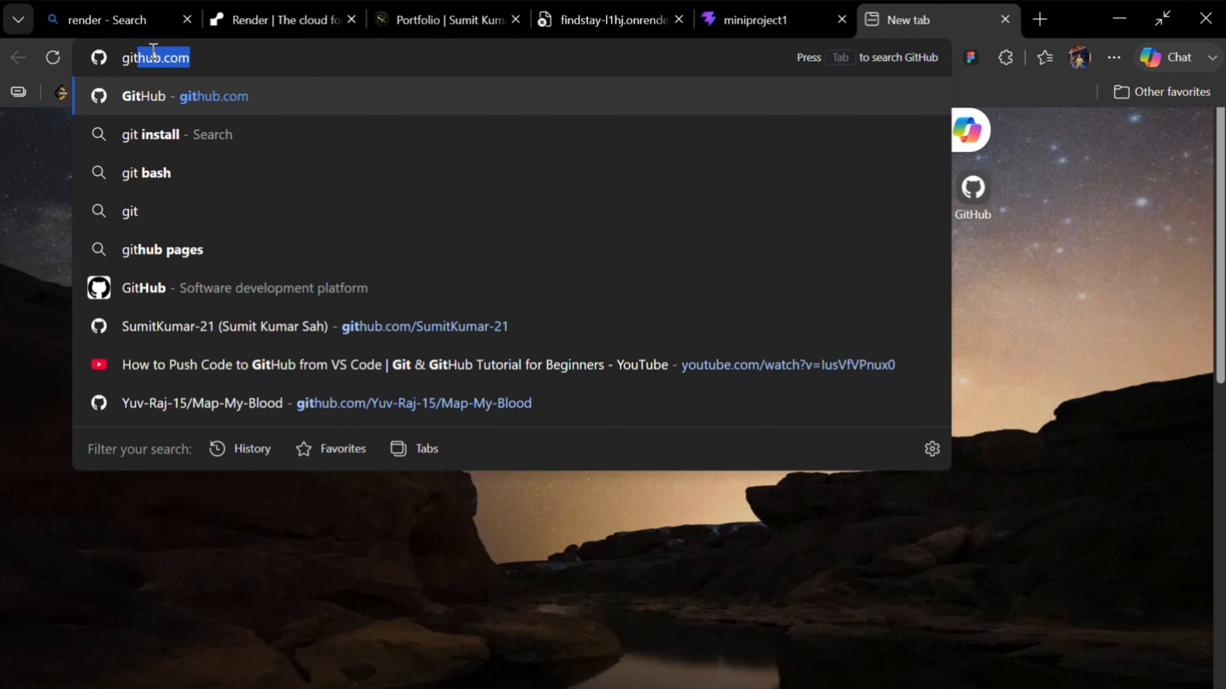
{"action": "key", "text": "Return"}
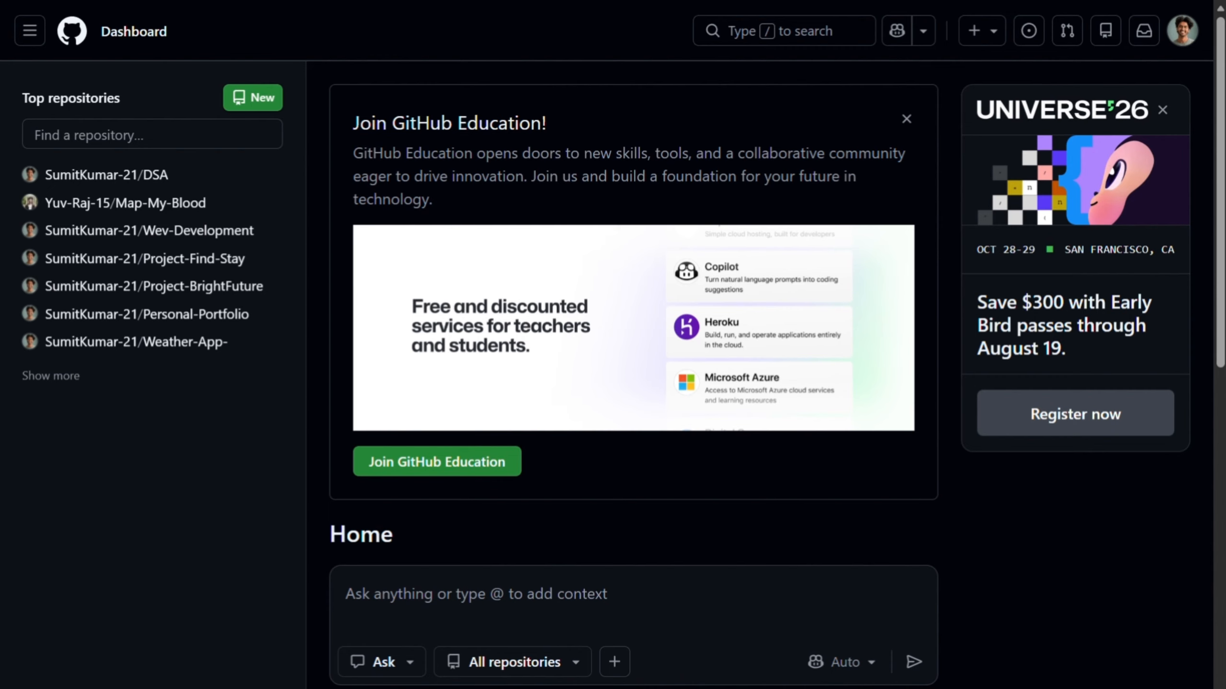
Step: Open the Project-BrightFuture repository and look through its files and README
{"action": "left_click", "coordinate": [195, 288]}
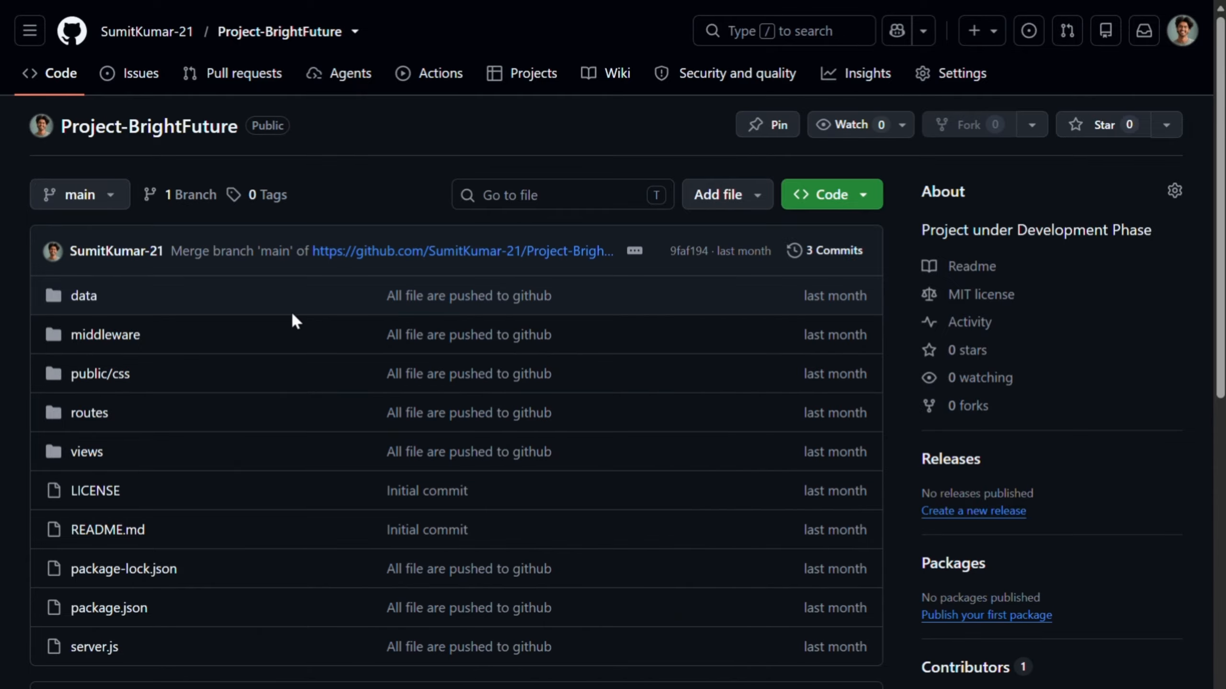
{"action": "scroll", "coordinate": [339, 347], "scroll_direction": "down", "scroll_amount": 5}
{"action": "scroll", "coordinate": [367, 350], "scroll_direction": "down", "scroll_amount": 1}
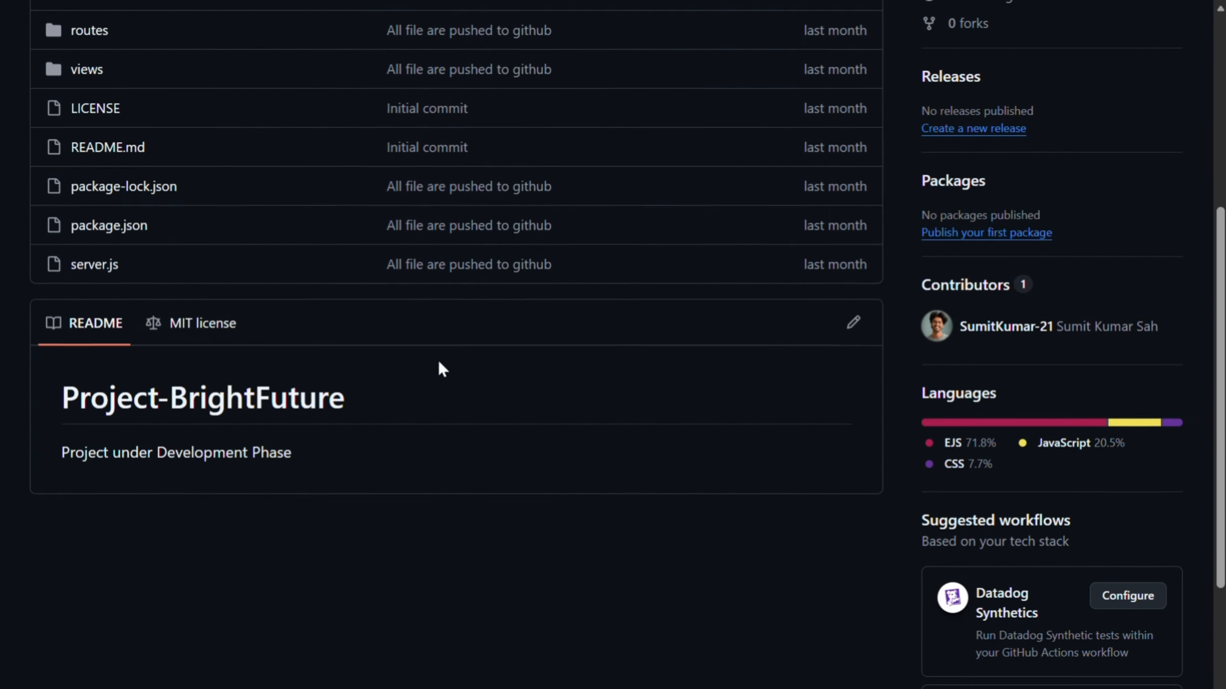
{"action": "scroll", "coordinate": [429, 362], "scroll_direction": "up", "scroll_amount": 4}
{"action": "scroll", "coordinate": [381, 376], "scroll_direction": "down", "scroll_amount": 4}
{"action": "scroll", "coordinate": [251, 387], "scroll_direction": "up", "scroll_amount": 4}
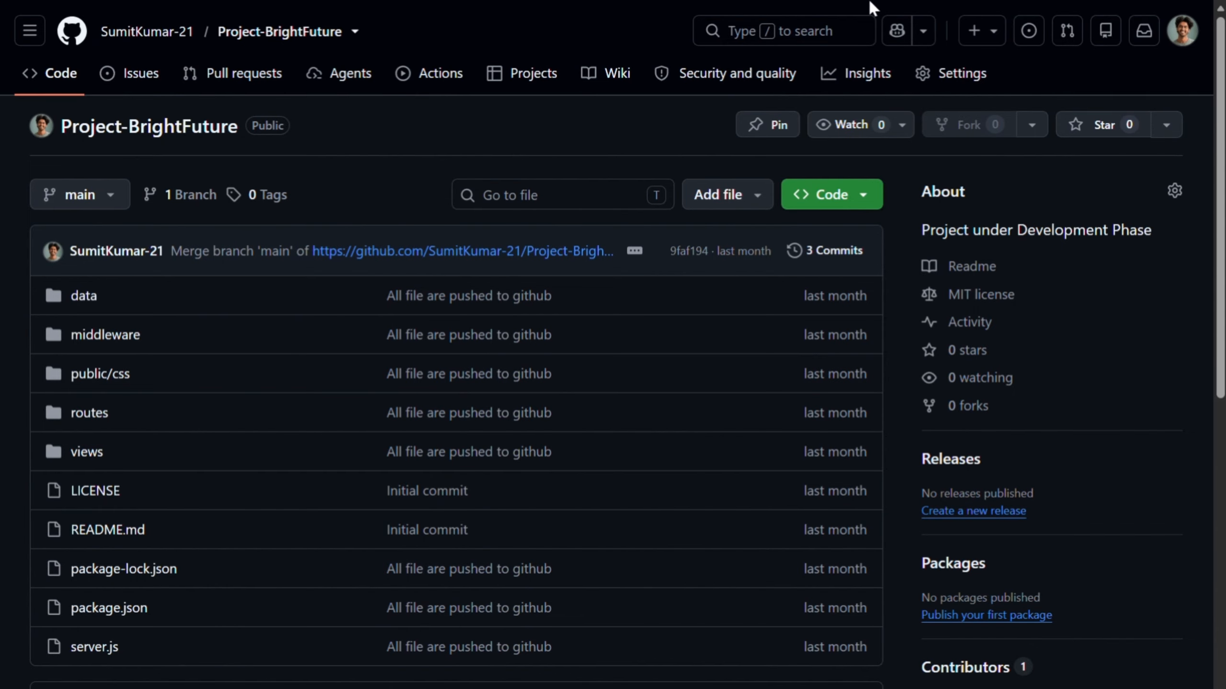
Step: Search the web for "render" in a new tab and go to the Render dashboard from its website
{"action": "mouse_move", "coordinate": [871, 5]}
{"action": "key", "text": "ctrl+t"}
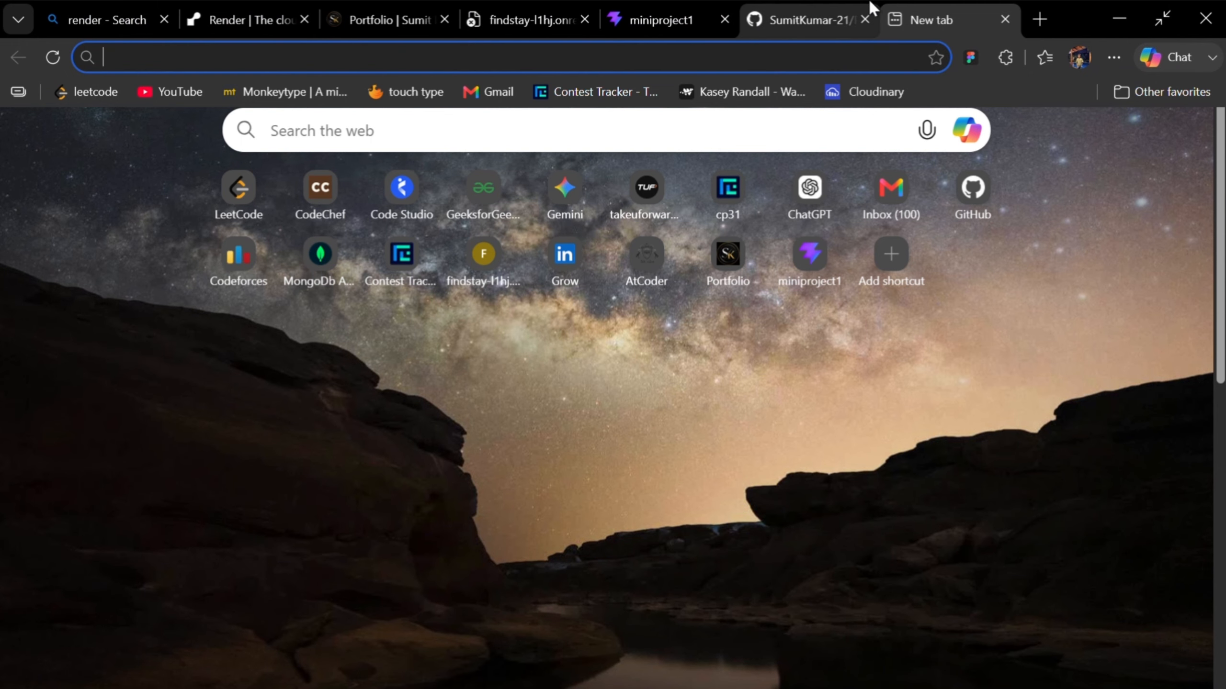
{"action": "type", "text": "render"}
{"action": "key", "text": "Return"}
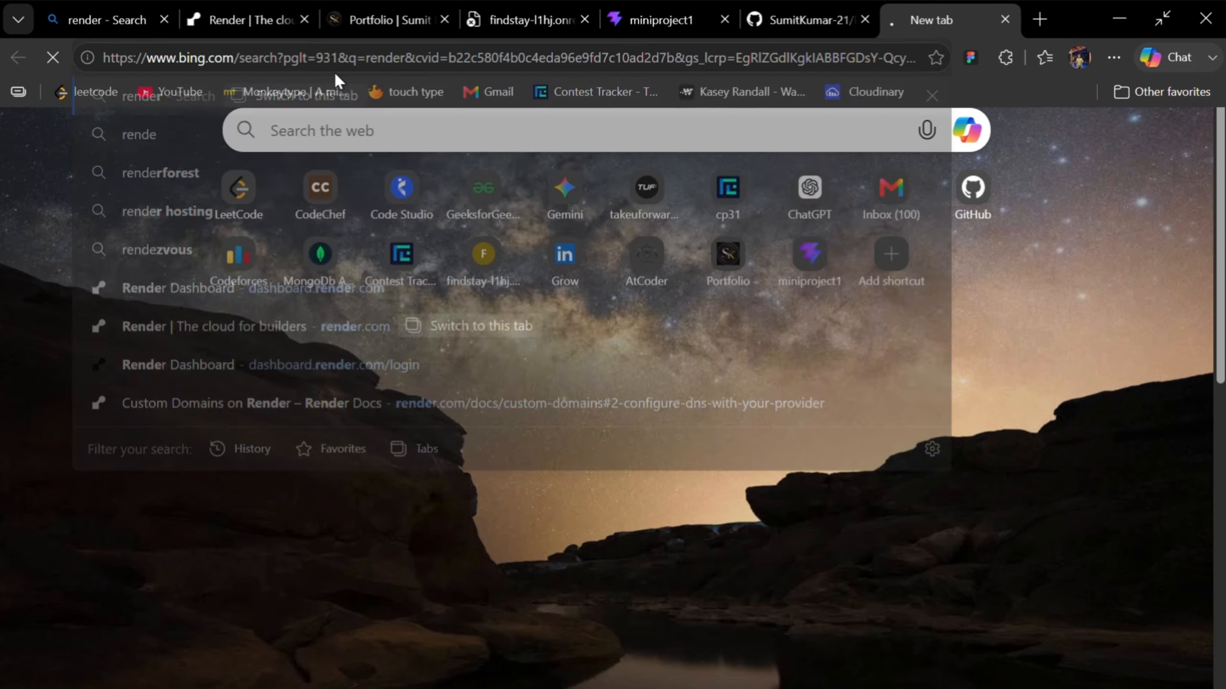
{"action": "left_click", "coordinate": [340, 283]}
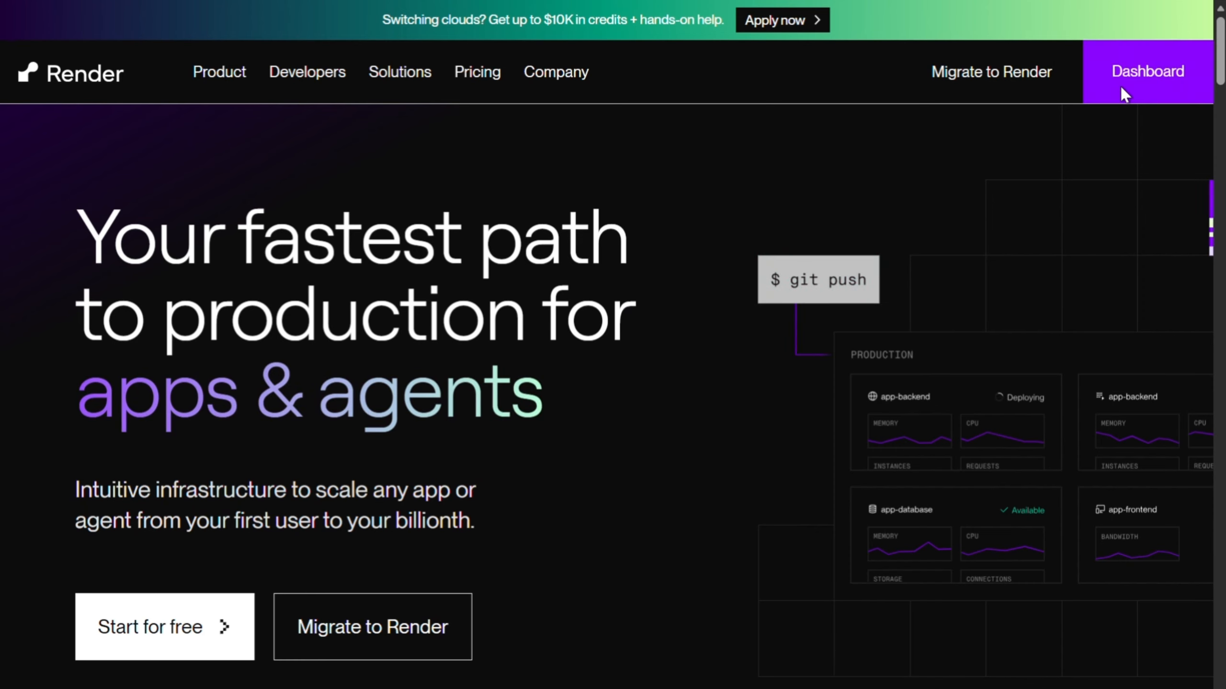
{"action": "left_click", "coordinate": [1122, 93]}
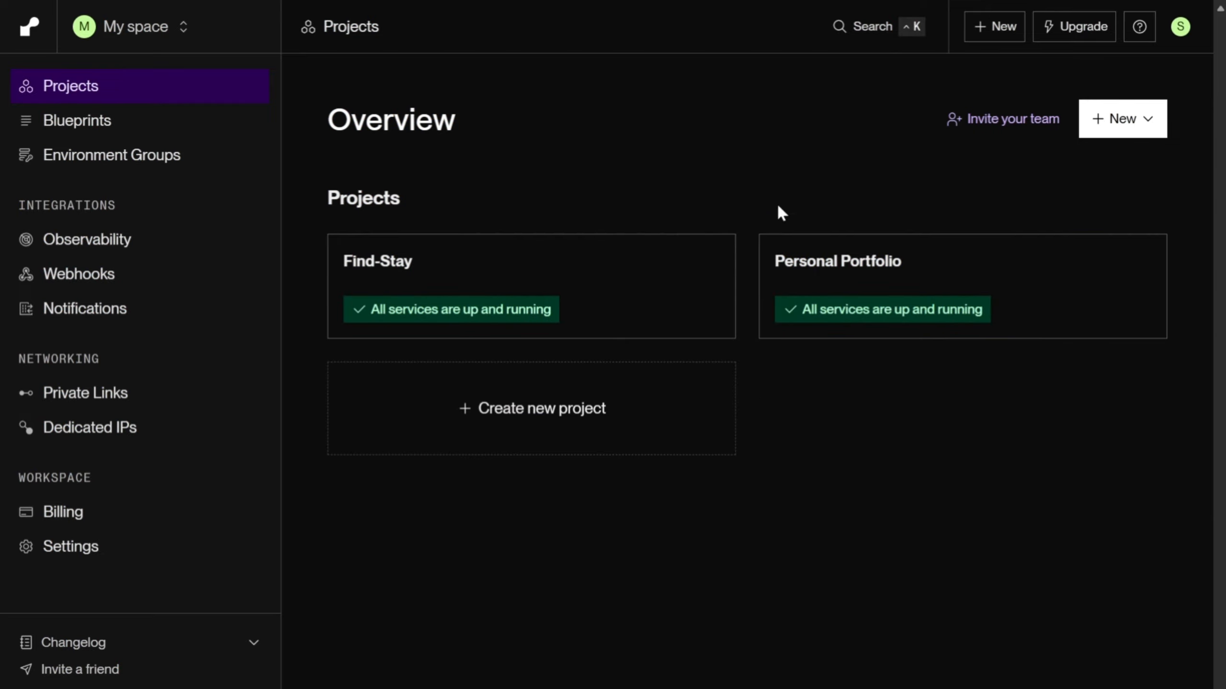
{"action": "left_click", "coordinate": [1013, 119]}
{"action": "left_click", "coordinate": [1051, 165]}
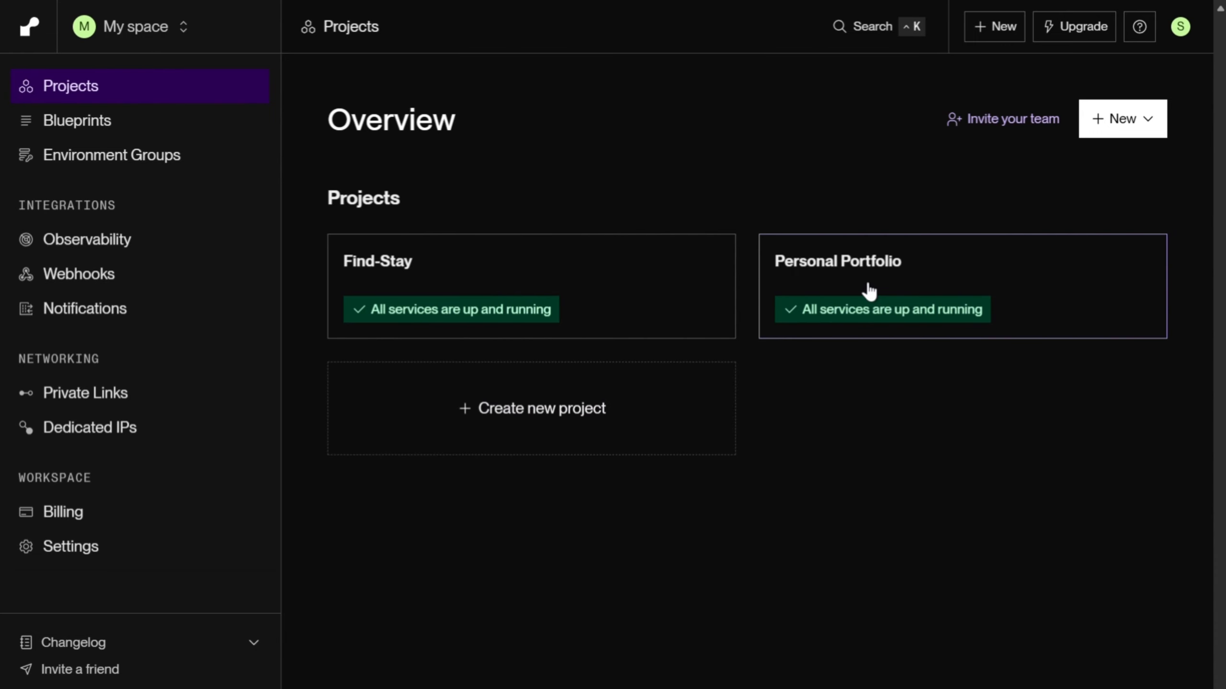
{"action": "left_click", "coordinate": [514, 426]}
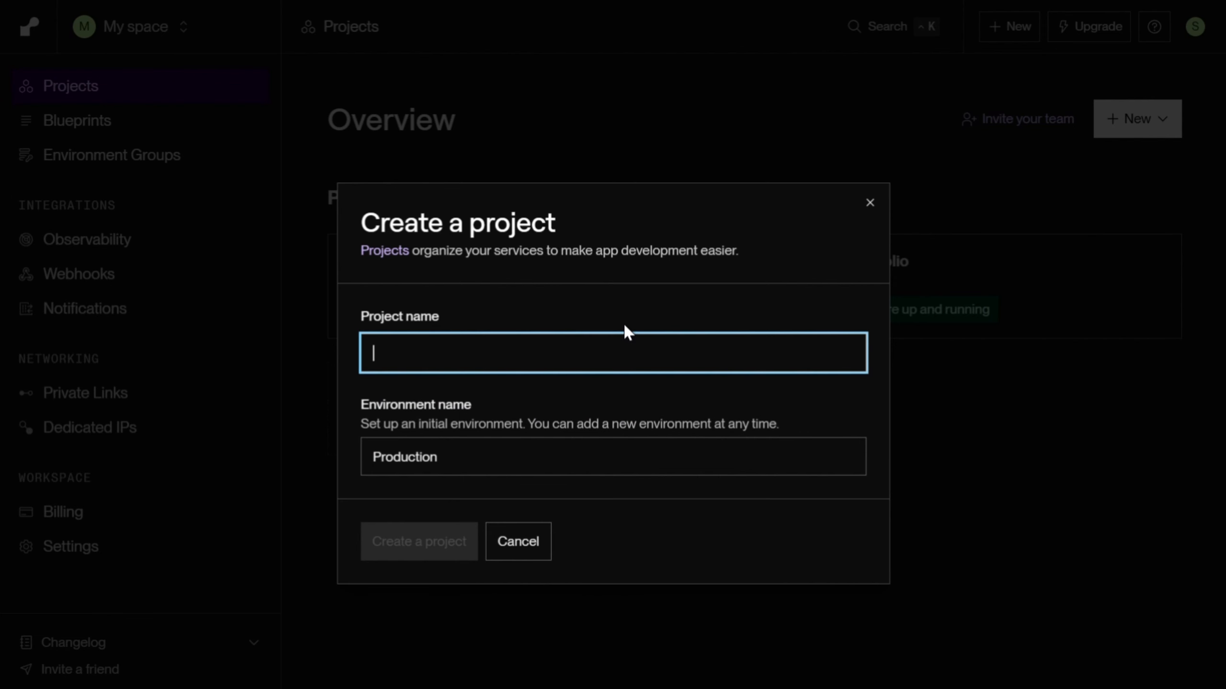
{"action": "left_click", "coordinate": [870, 202]}
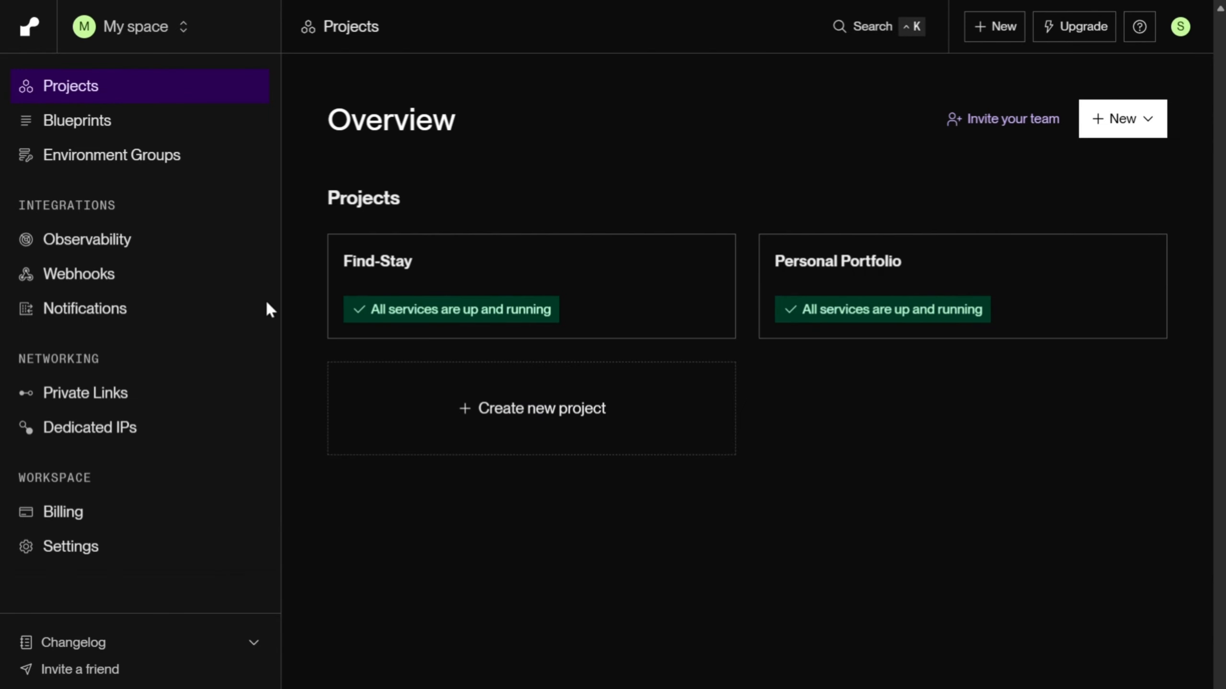
Step: Create a new project named Bright Future with the initial environment Production
{"action": "left_click", "coordinate": [522, 410]}
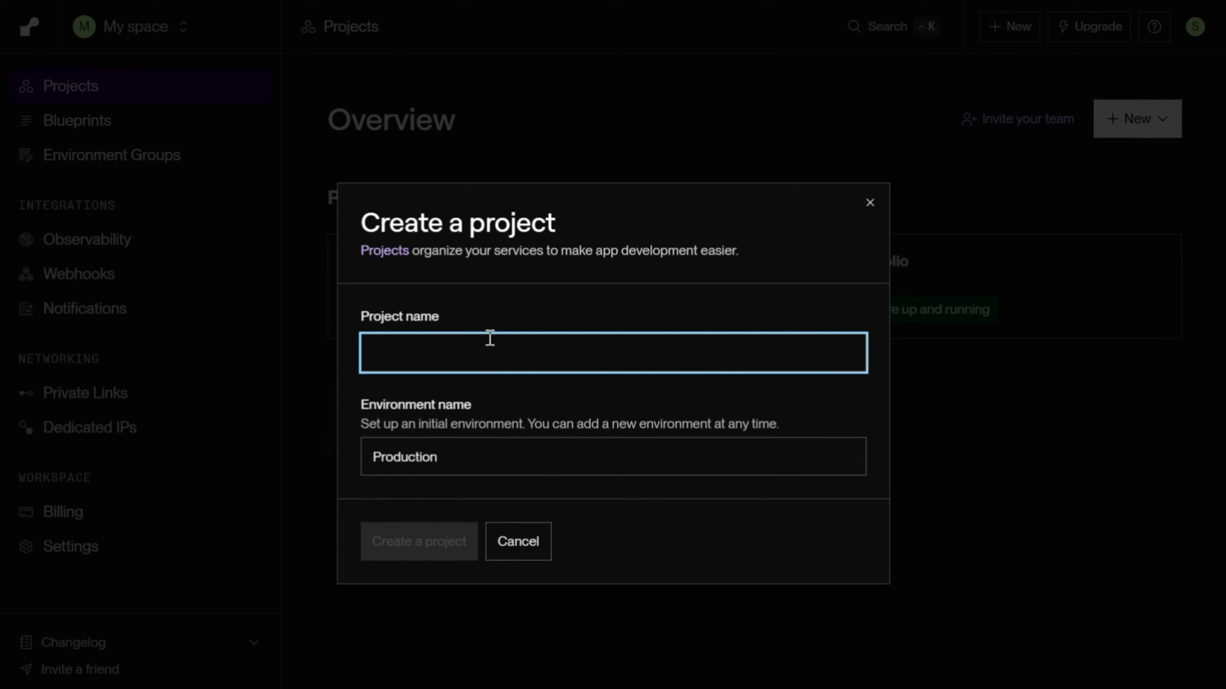
{"action": "type", "text": "Bright"}
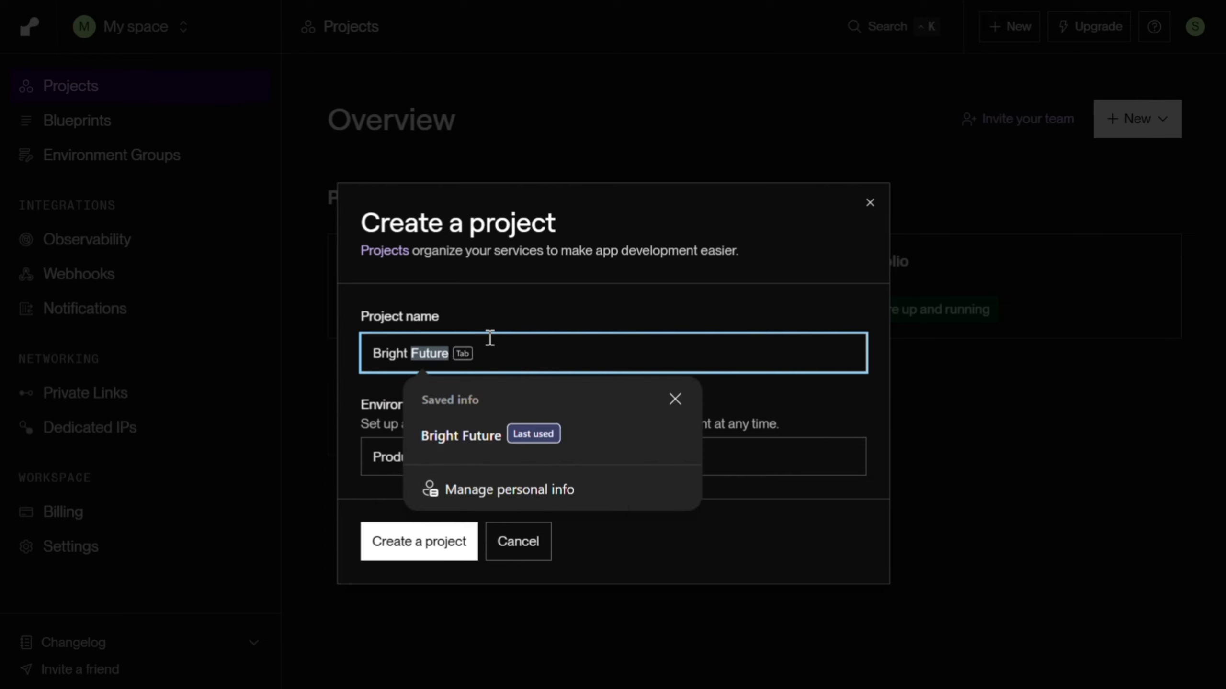
{"action": "key", "text": "Tab"}
{"action": "key", "text": "Tab"}
{"action": "key", "text": "Return"}
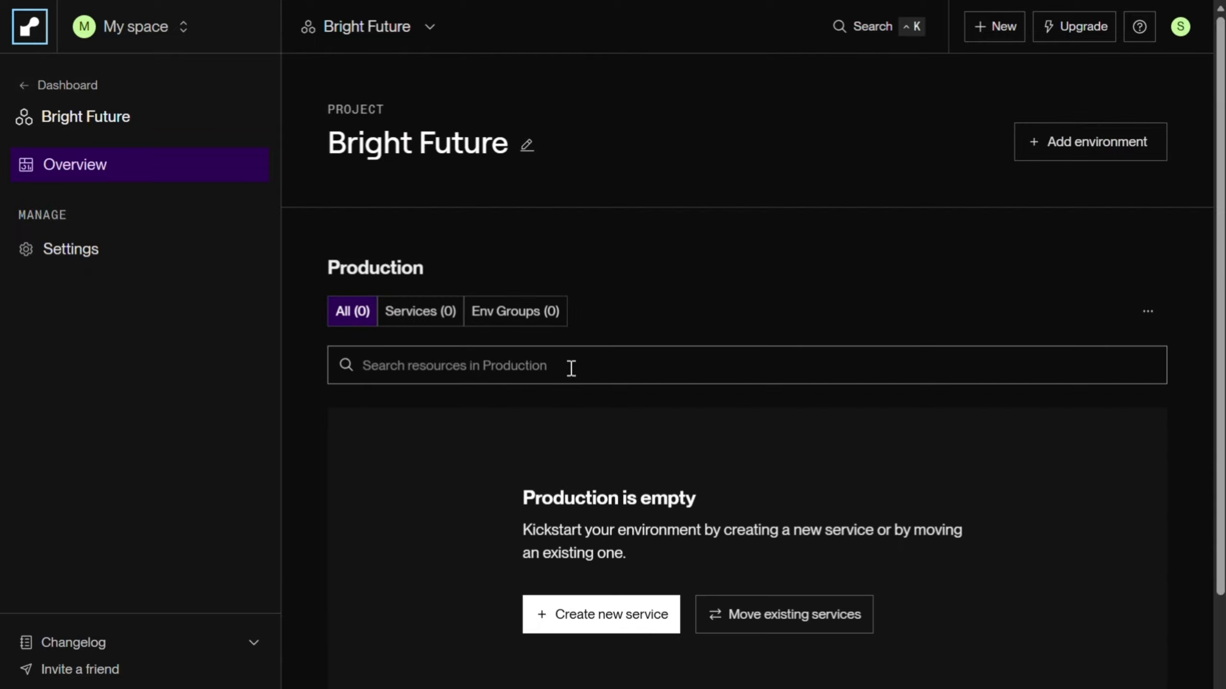
Step: Start a new Web Service in the Bright Future project's Production environment
{"action": "scroll", "coordinate": [854, 279], "scroll_direction": "down", "scroll_amount": 3}
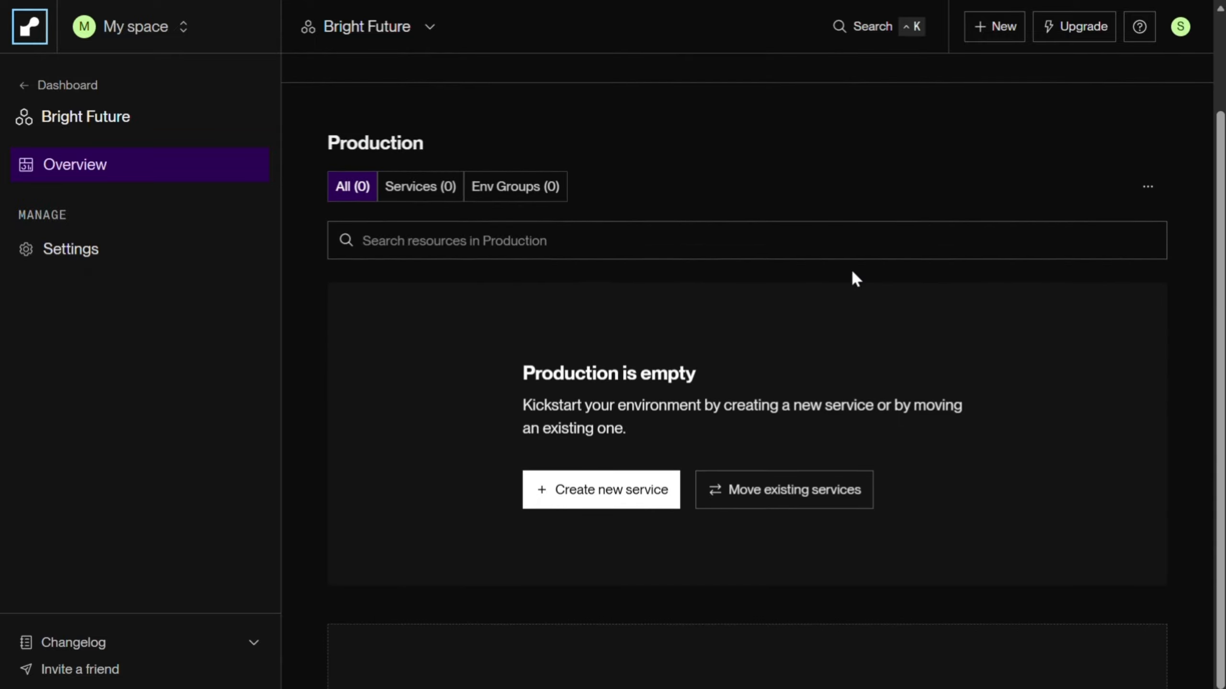
{"action": "scroll", "coordinate": [855, 279], "scroll_direction": "up", "scroll_amount": 3}
{"action": "scroll", "coordinate": [854, 280], "scroll_direction": "down", "scroll_amount": 1}
{"action": "scroll", "coordinate": [853, 275], "scroll_direction": "down", "scroll_amount": 4}
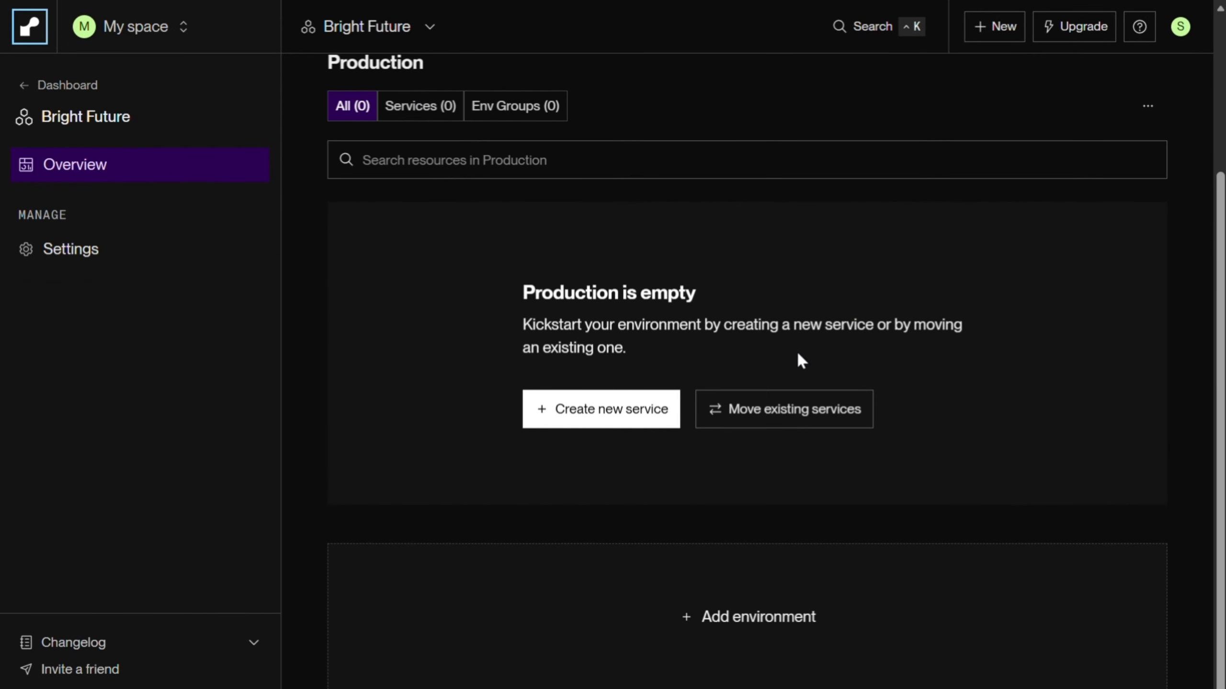
{"action": "left_click", "coordinate": [607, 410]}
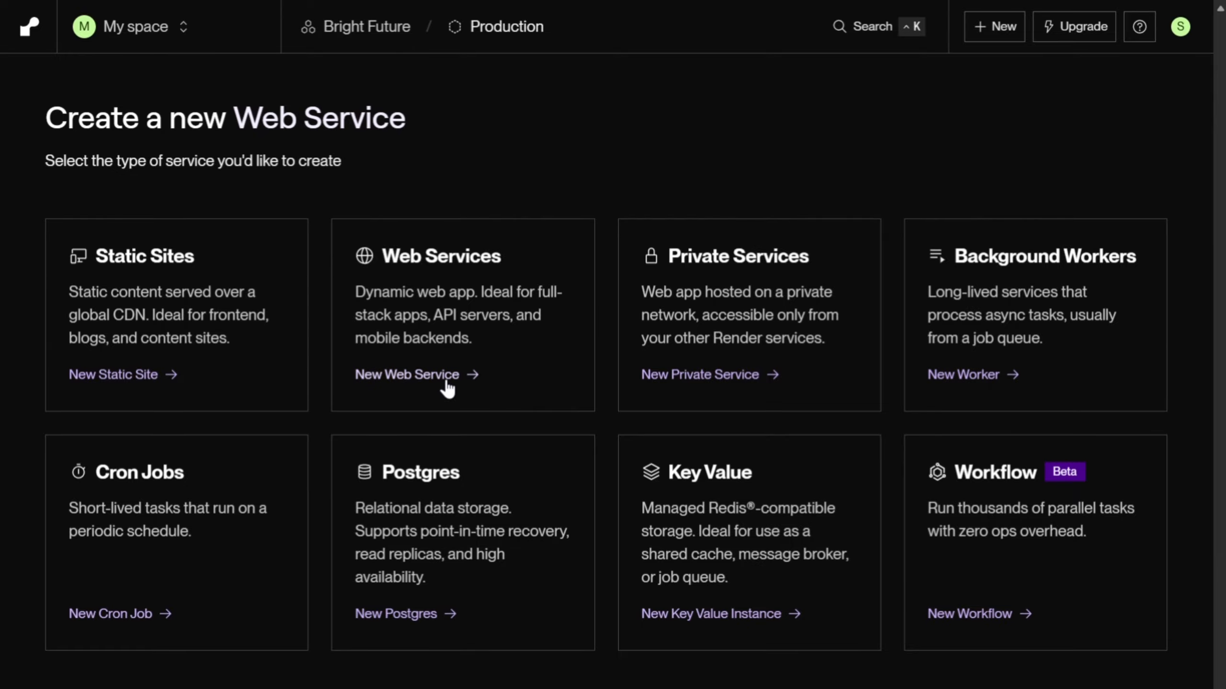
{"action": "left_click", "coordinate": [414, 375]}
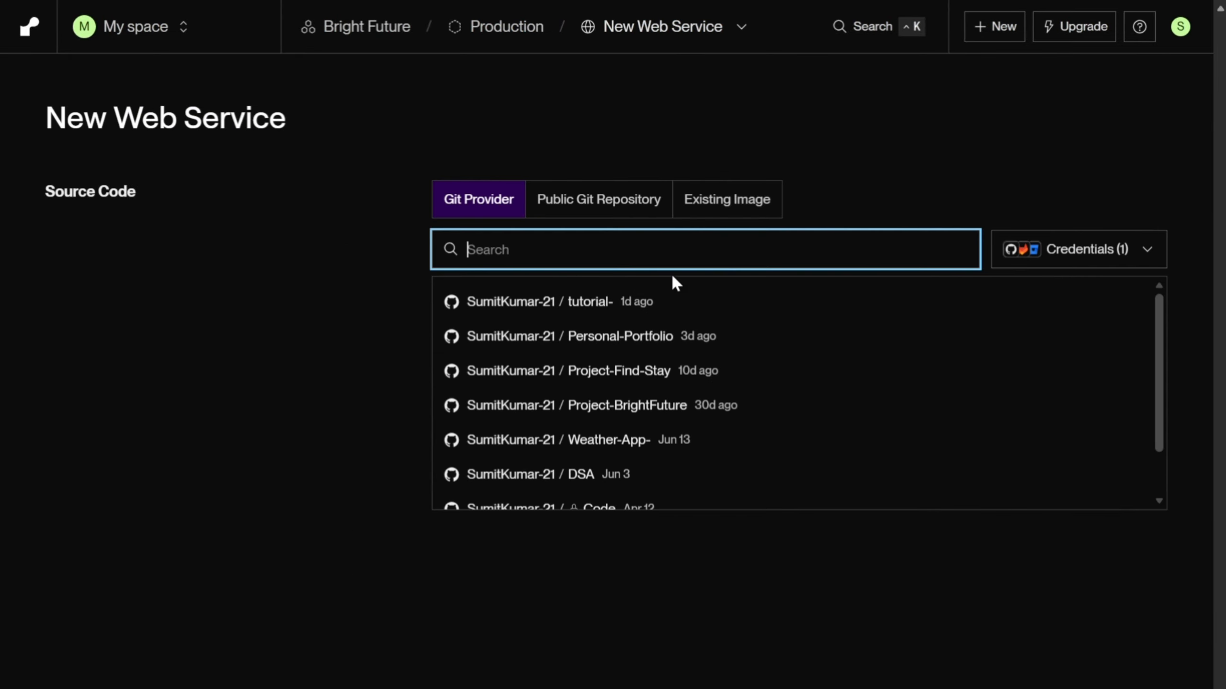
Step: Choose the Project-BrightFuture repository from the Git provider list as the service's source code
{"action": "scroll", "coordinate": [649, 386], "scroll_direction": "down", "scroll_amount": 3}
{"action": "scroll", "coordinate": [649, 420], "scroll_direction": "up", "scroll_amount": 3}
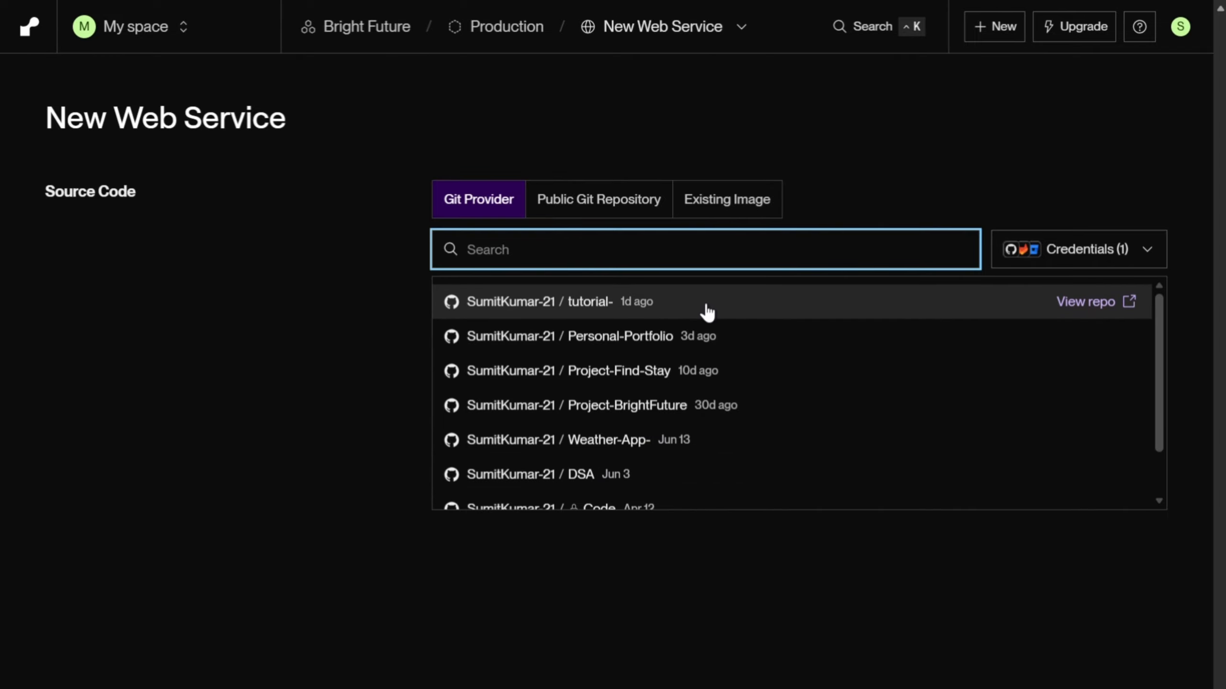
{"action": "scroll", "coordinate": [637, 359], "scroll_direction": "down", "scroll_amount": 3}
{"action": "scroll", "coordinate": [699, 372], "scroll_direction": "up", "scroll_amount": 3}
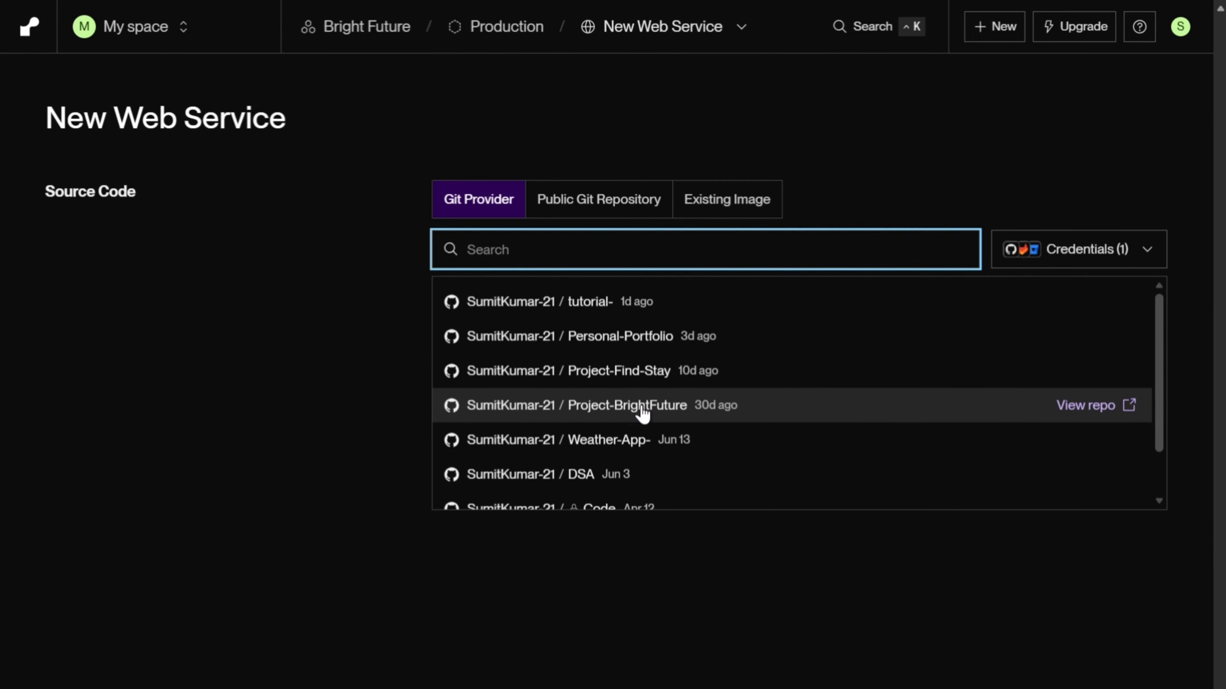
{"action": "left_click", "coordinate": [673, 406]}
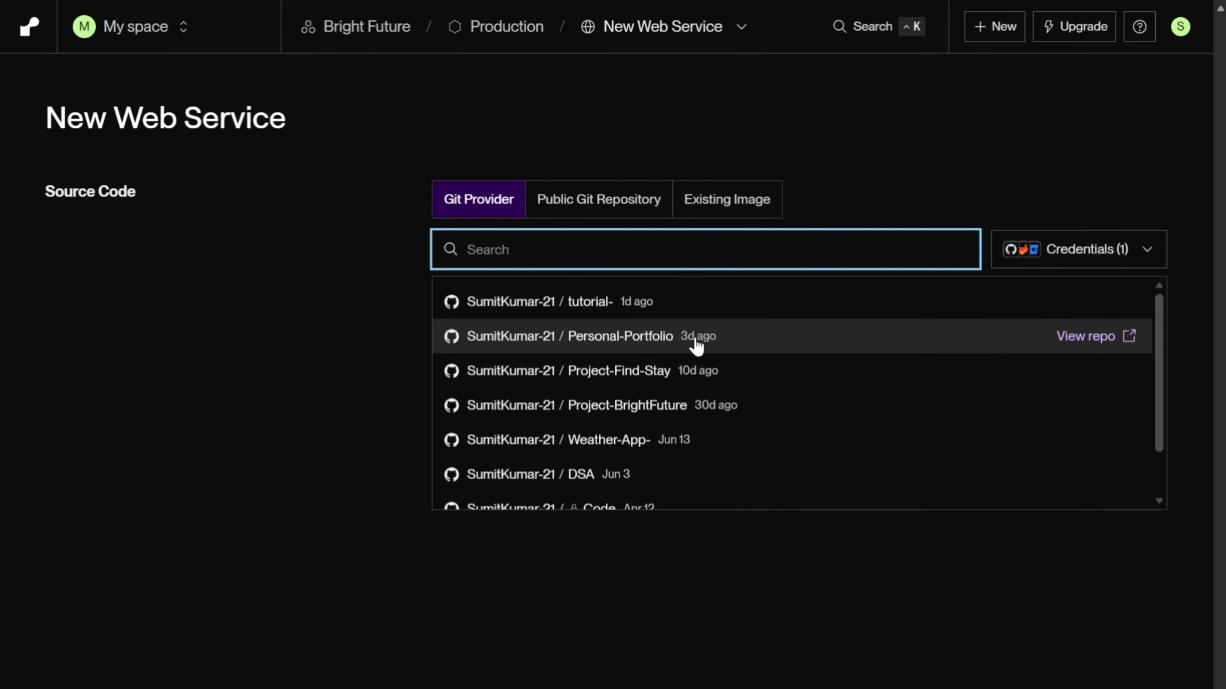
{"action": "scroll", "coordinate": [626, 383], "scroll_direction": "down", "scroll_amount": 2}
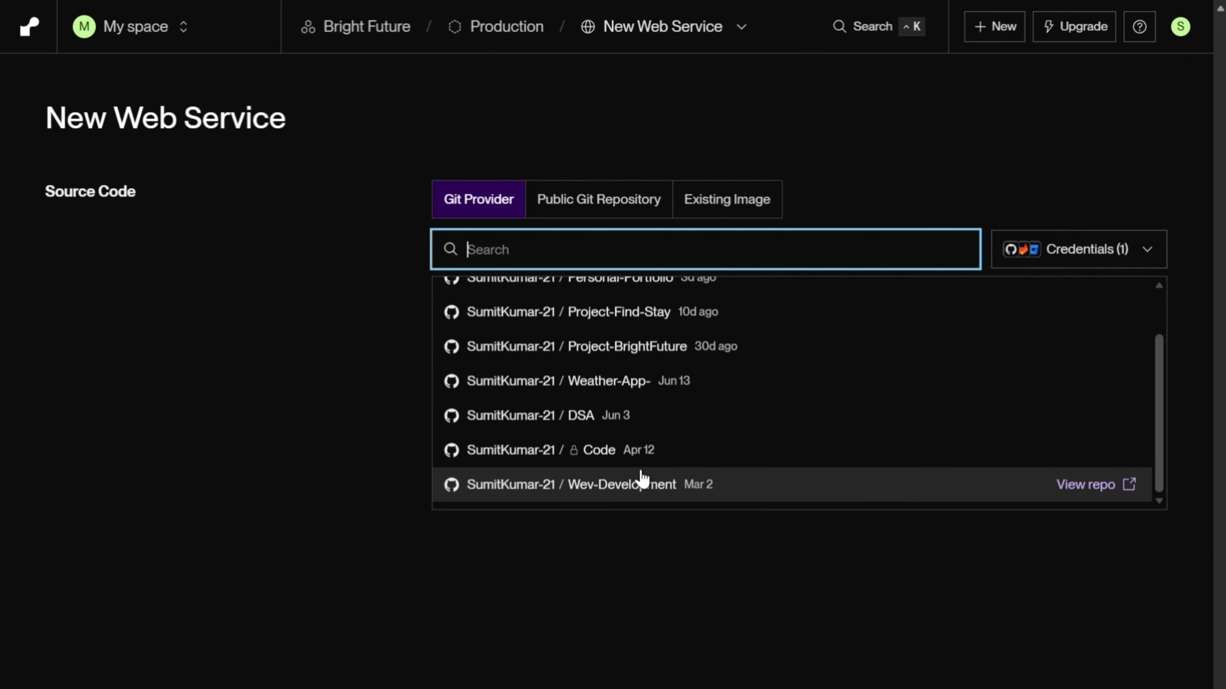
{"action": "scroll", "coordinate": [682, 428], "scroll_direction": "up", "scroll_amount": 2}
{"action": "left_click", "coordinate": [577, 397]}
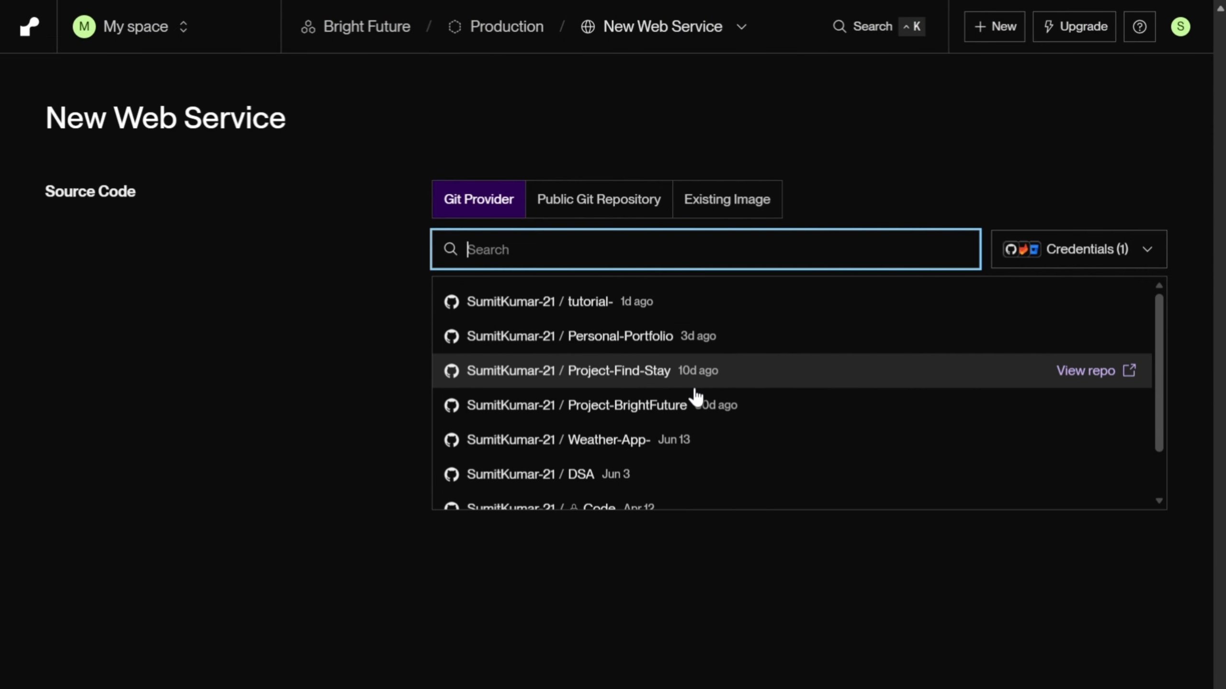
{"action": "left_click", "coordinate": [616, 406]}
Step: Check the prefilled service details and choose Node as the language
{"action": "scroll", "coordinate": [580, 351], "scroll_direction": "down", "scroll_amount": 4}
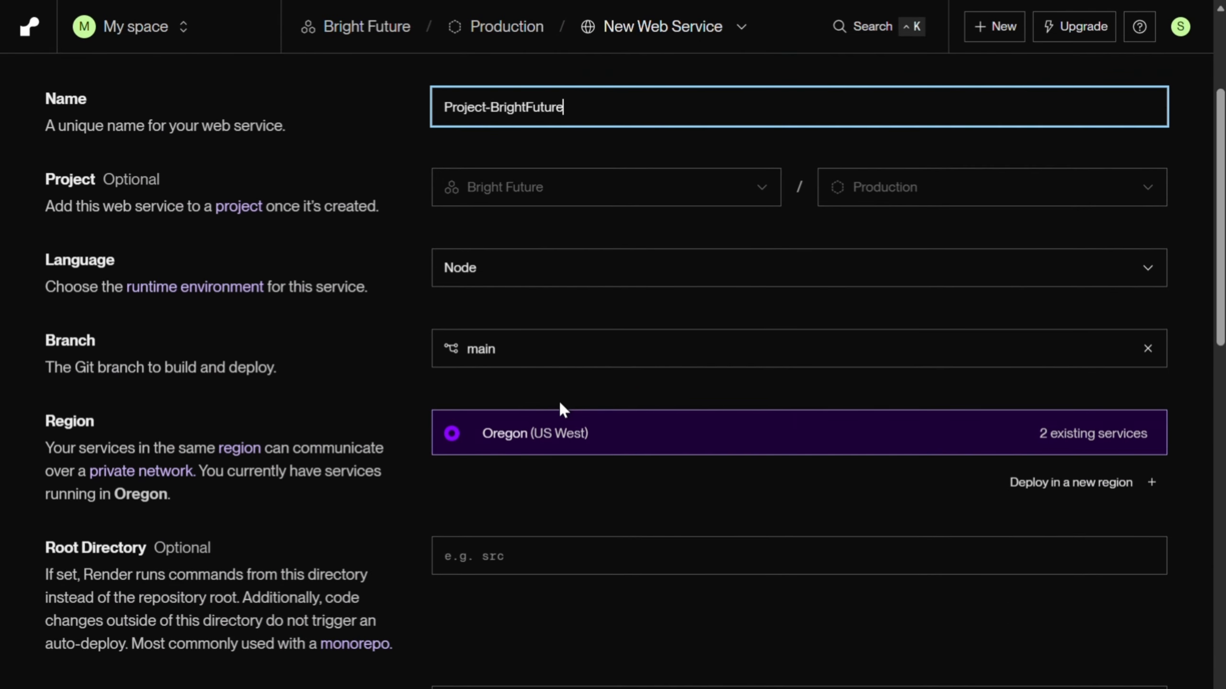
{"action": "scroll", "coordinate": [561, 408], "scroll_direction": "up", "scroll_amount": 4}
{"action": "scroll", "coordinate": [509, 411], "scroll_direction": "down", "scroll_amount": 4}
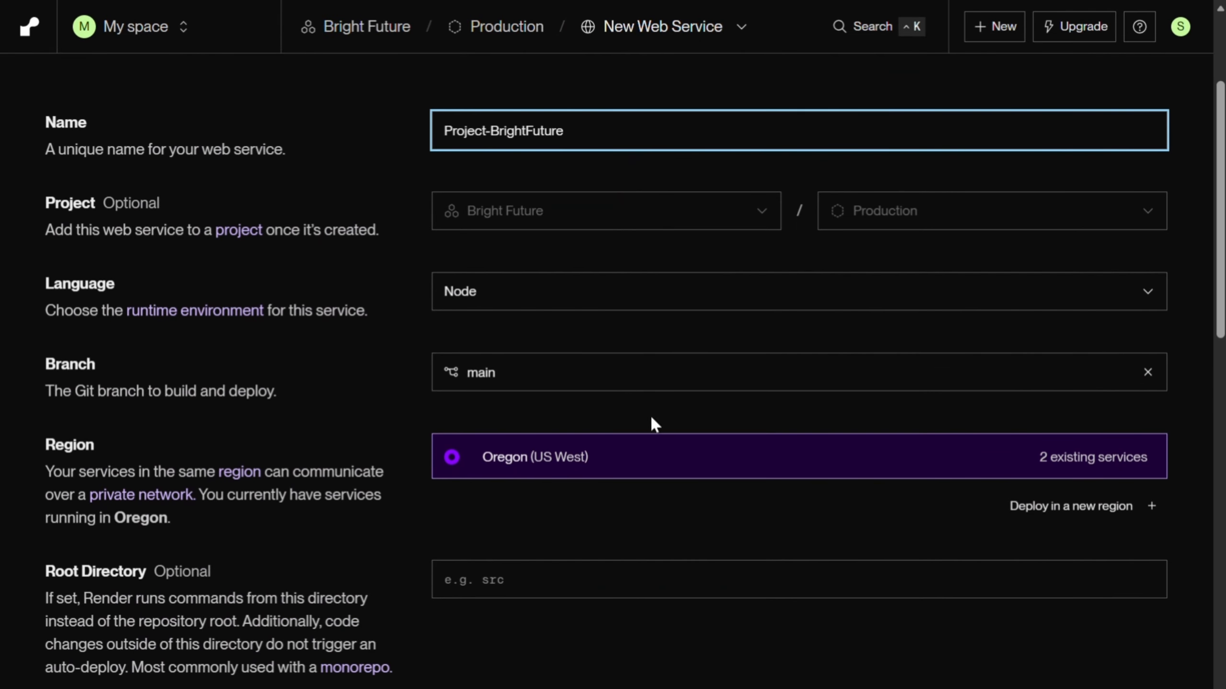
{"action": "scroll", "coordinate": [651, 425], "scroll_direction": "up", "scroll_amount": 4}
{"action": "left_click", "coordinate": [848, 478]}
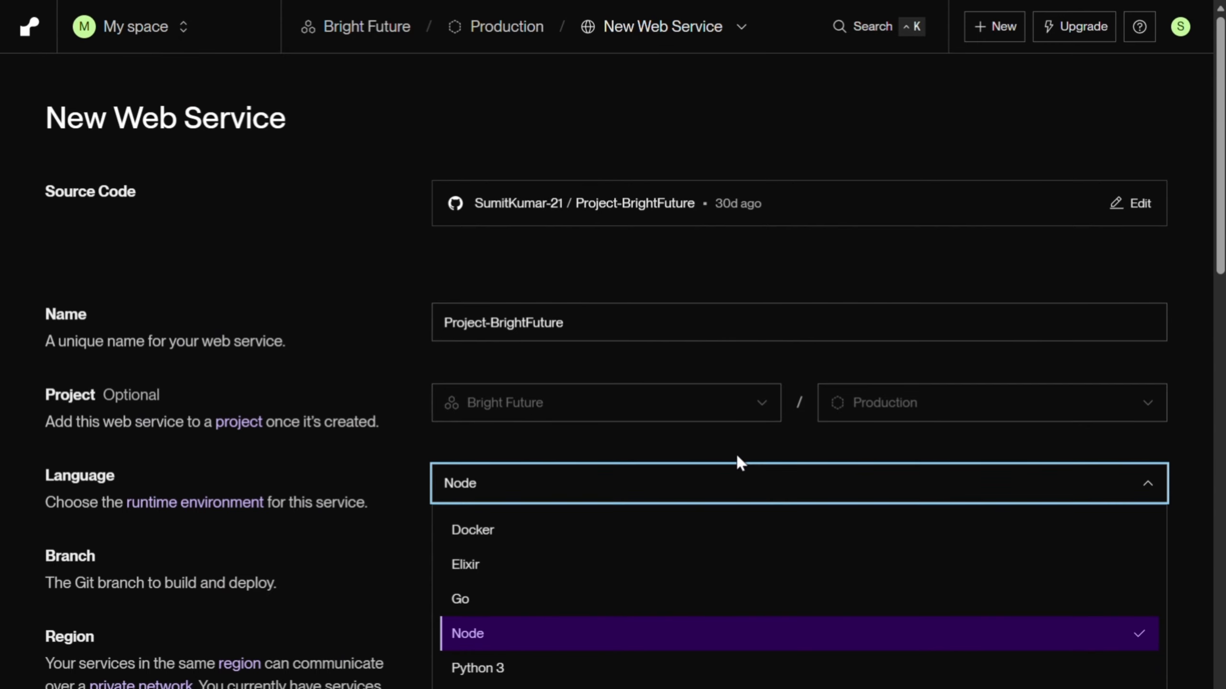
{"action": "scroll", "coordinate": [854, 574], "scroll_direction": "down", "scroll_amount": 3}
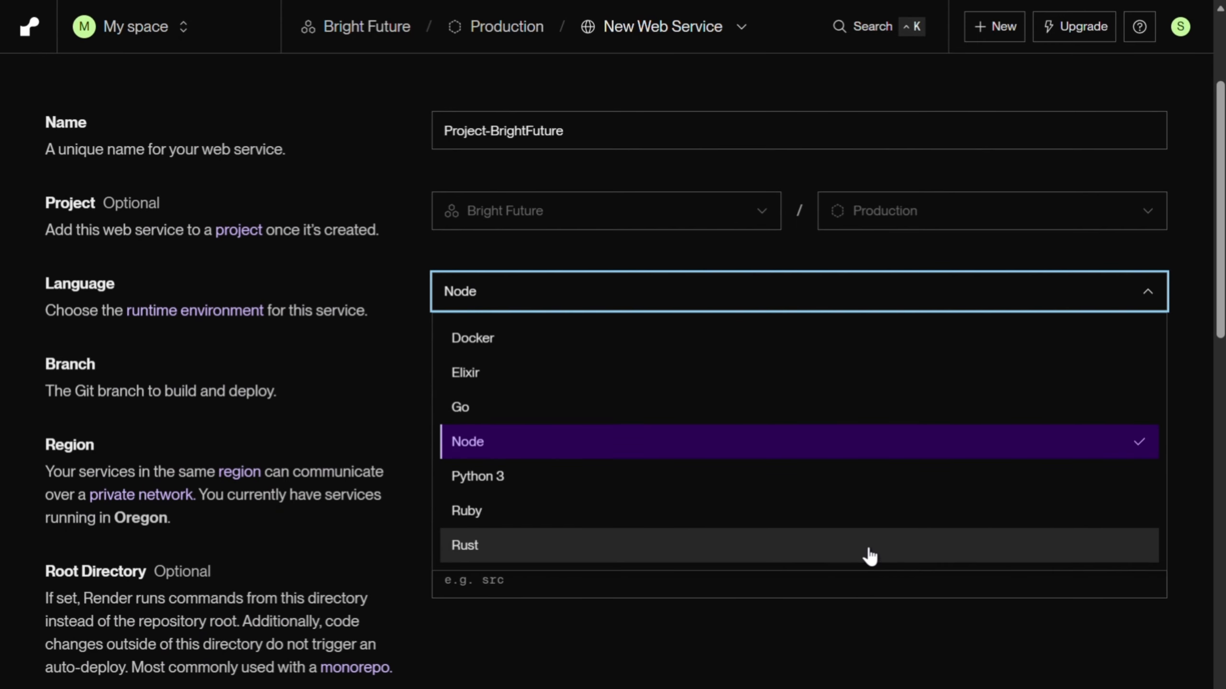
{"action": "scroll", "coordinate": [809, 507], "scroll_direction": "down", "scroll_amount": 4}
{"action": "scroll", "coordinate": [805, 501], "scroll_direction": "up", "scroll_amount": 6}
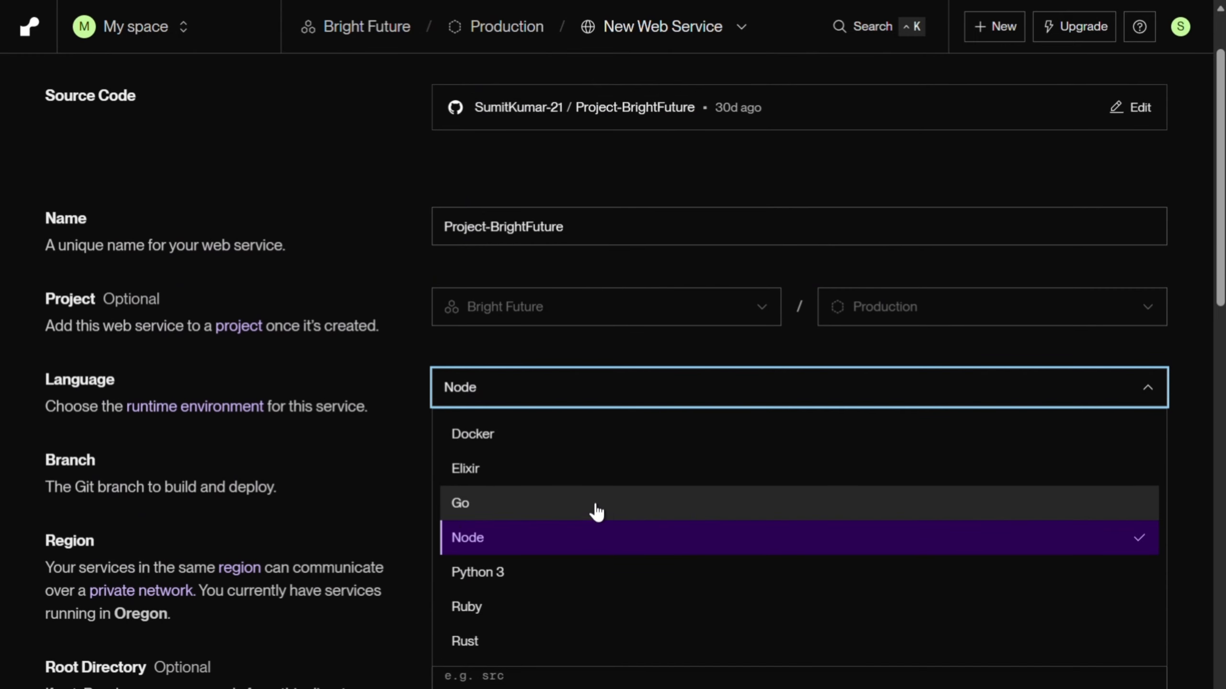
{"action": "left_click", "coordinate": [456, 544]}
Step: Clear the default build command and select the Free instance type for hobby projects
{"action": "scroll", "coordinate": [661, 368], "scroll_direction": "down", "scroll_amount": 4}
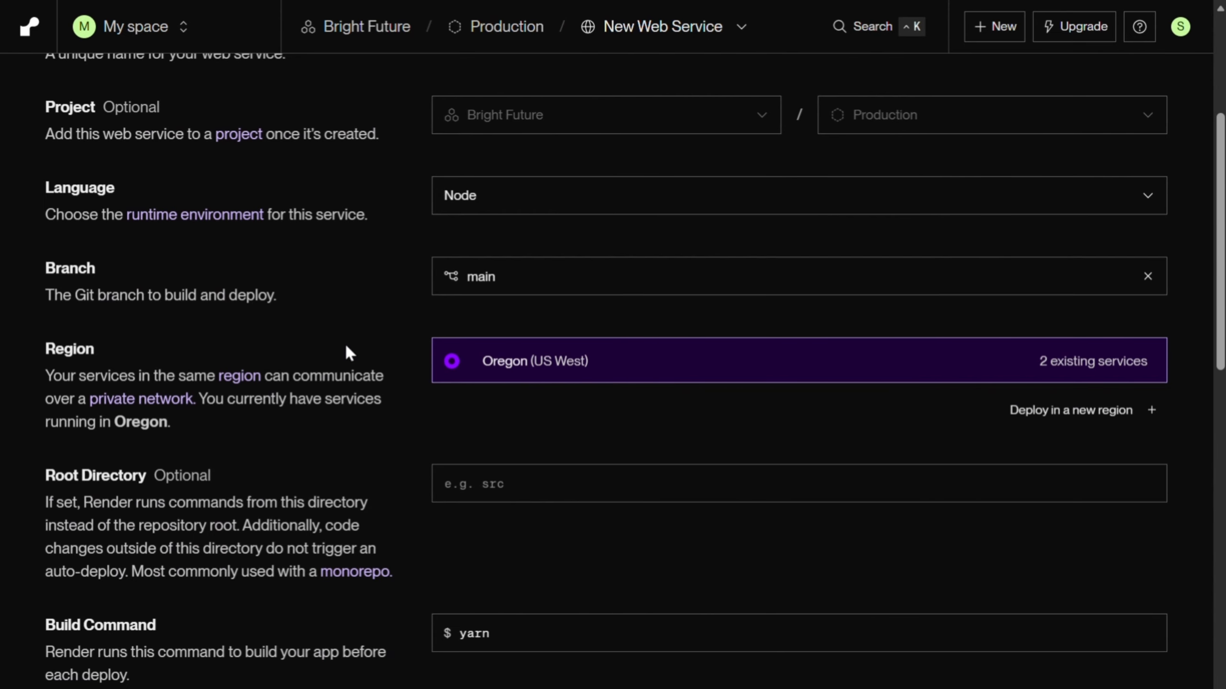
{"action": "scroll", "coordinate": [550, 387], "scroll_direction": "down", "scroll_amount": 5}
{"action": "scroll", "coordinate": [216, 326], "scroll_direction": "down", "scroll_amount": 2}
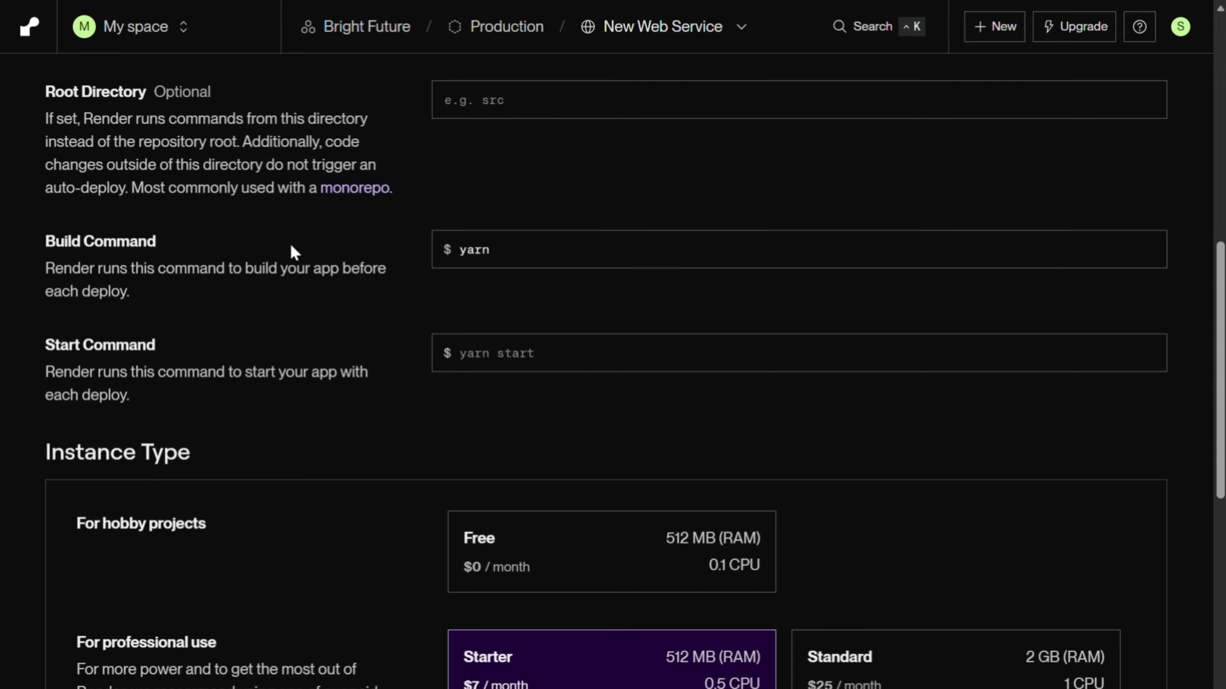
{"action": "left_click", "coordinate": [564, 250]}
{"action": "key", "text": "BackSpace"}
{"action": "key", "text": "BackSpace"}
{"action": "key", "text": "BackSpace"}
{"action": "key", "text": "BackSpace"}
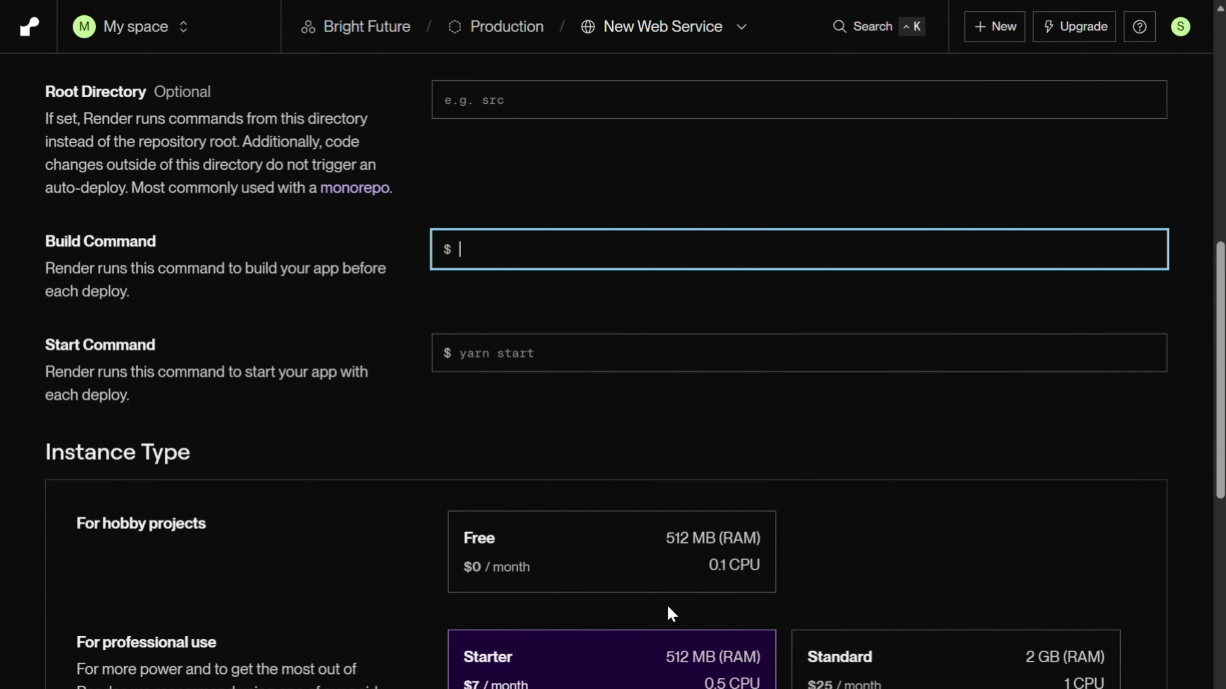
{"action": "left_click", "coordinate": [670, 589]}
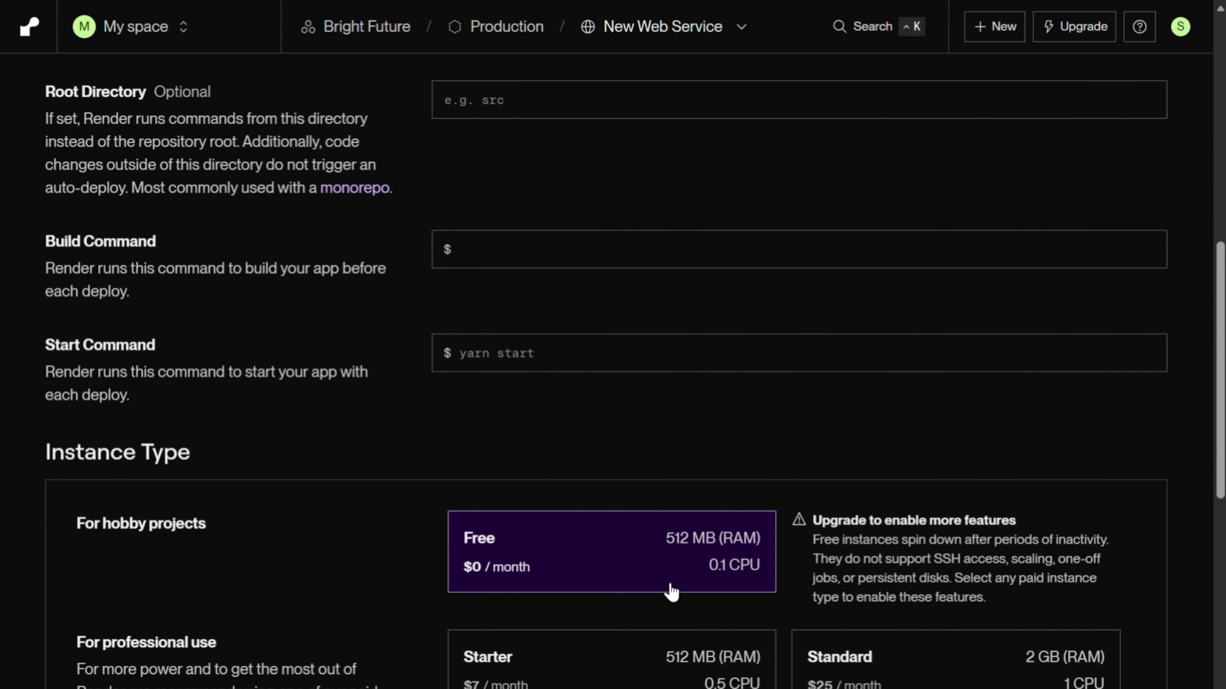
Step: Set the build command to npm install and the start command to node server.js using the saved entry
{"action": "left_click", "coordinate": [536, 244]}
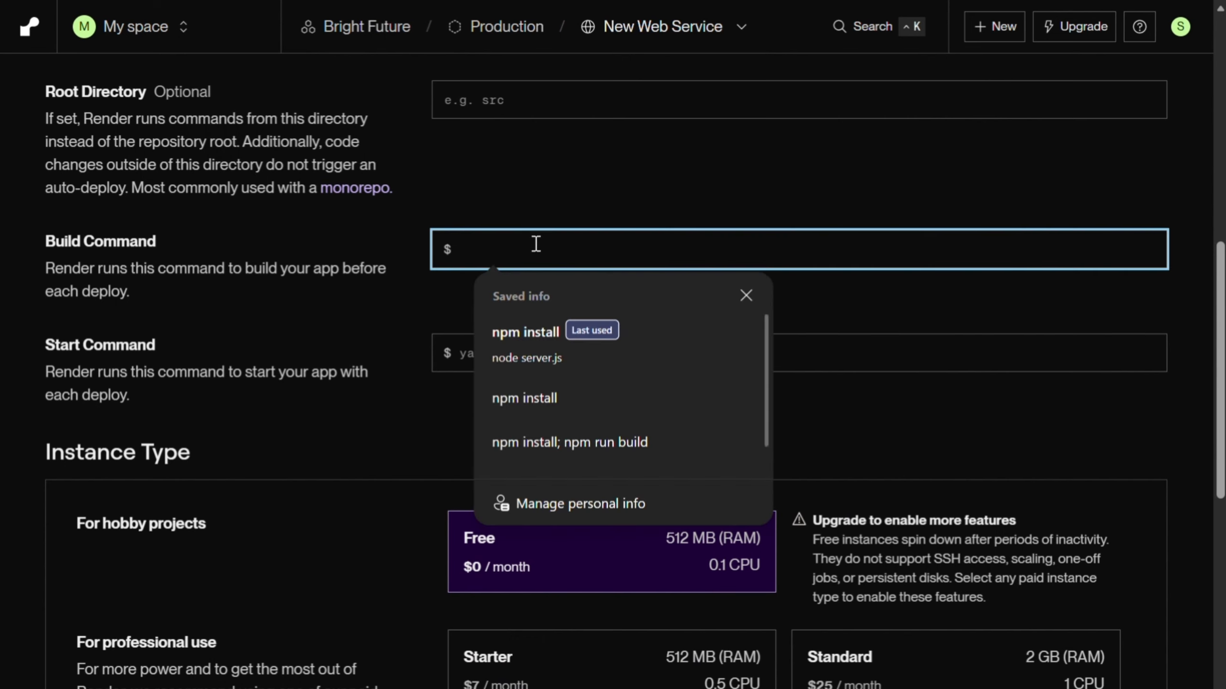
{"action": "type", "text": "npm instal"}
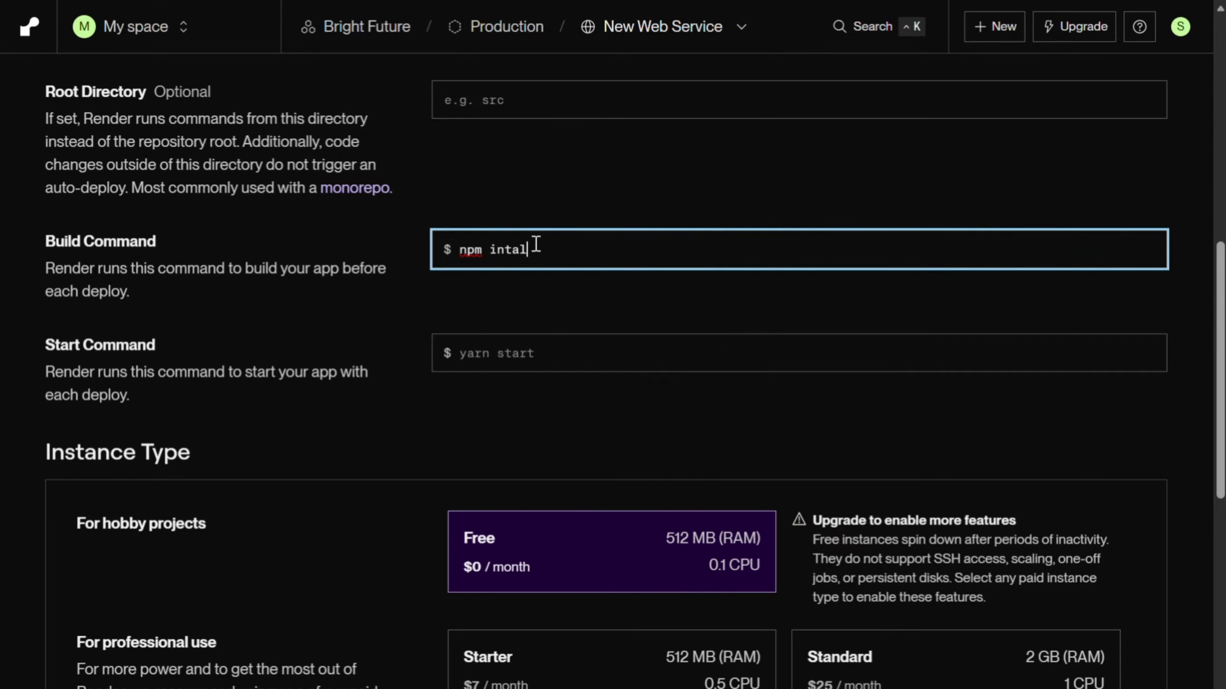
{"action": "key", "text": "BackSpace"}
{"action": "key", "text": "BackSpace"}
{"action": "key", "text": "BackSpace"}
{"action": "type", "text": "n"}
{"action": "key", "text": "BackSpace"}
{"action": "key", "text": "BackSpace"}
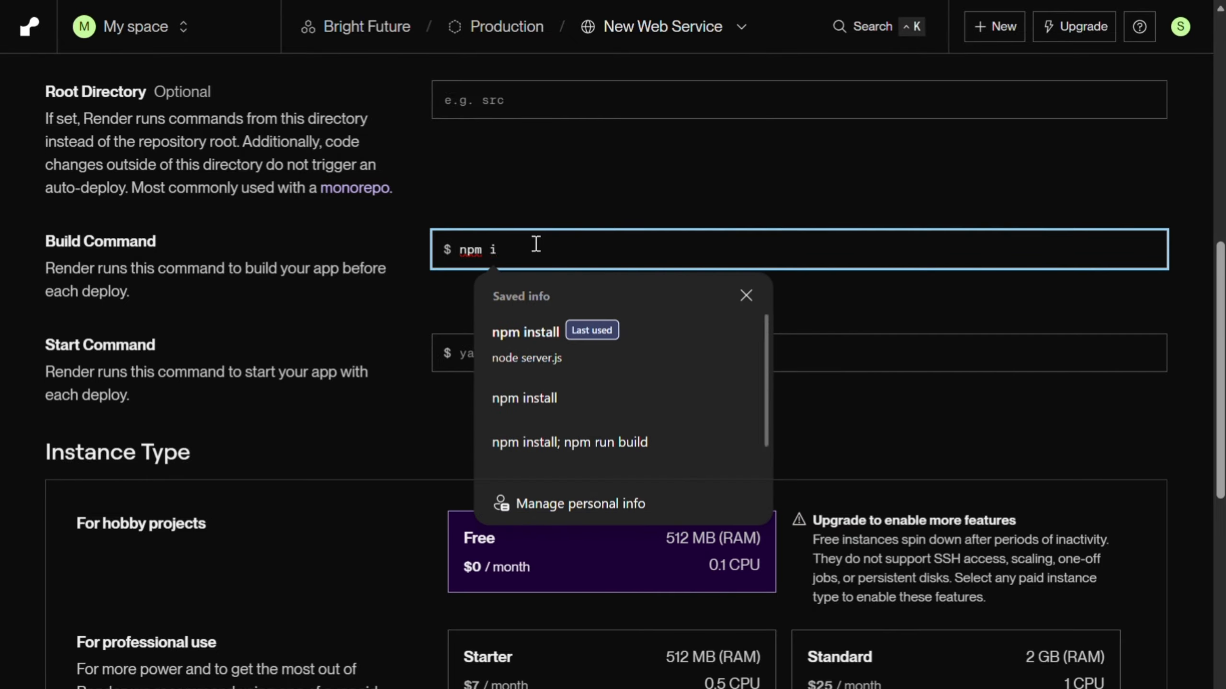
{"action": "left_click", "coordinate": [559, 343]}
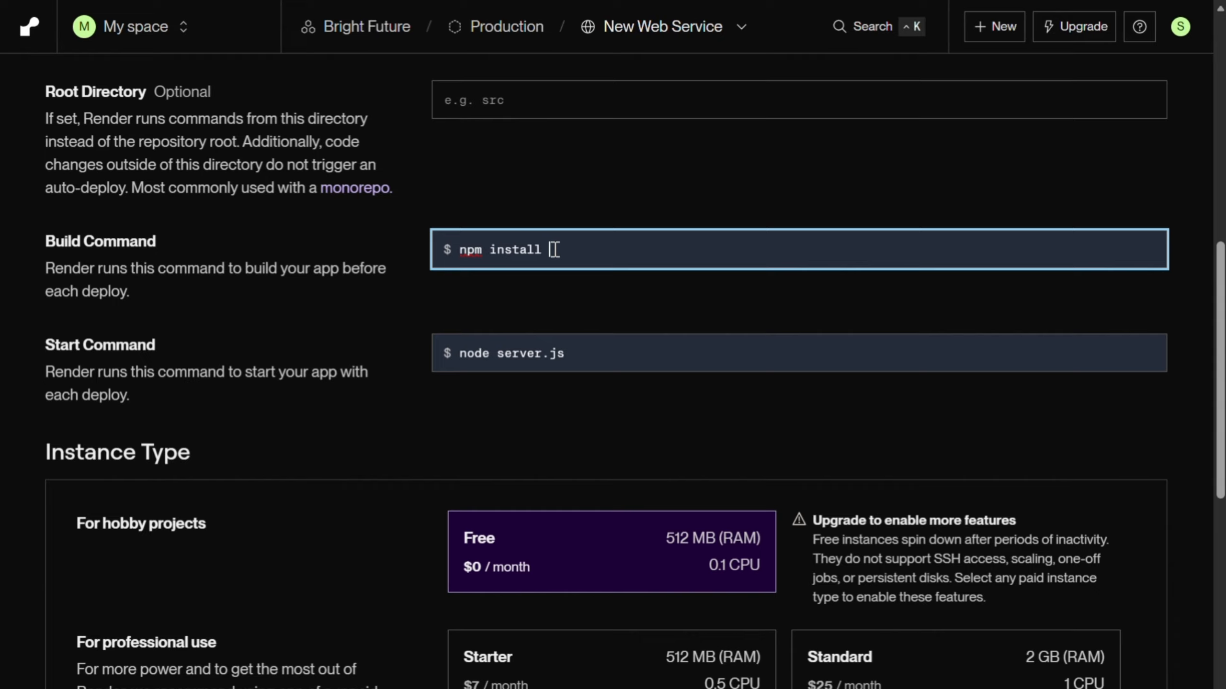
Step: Review the web service settings from the source code through the build and start commands to the instance types
{"action": "scroll", "coordinate": [553, 249], "scroll_direction": "down", "scroll_amount": 1}
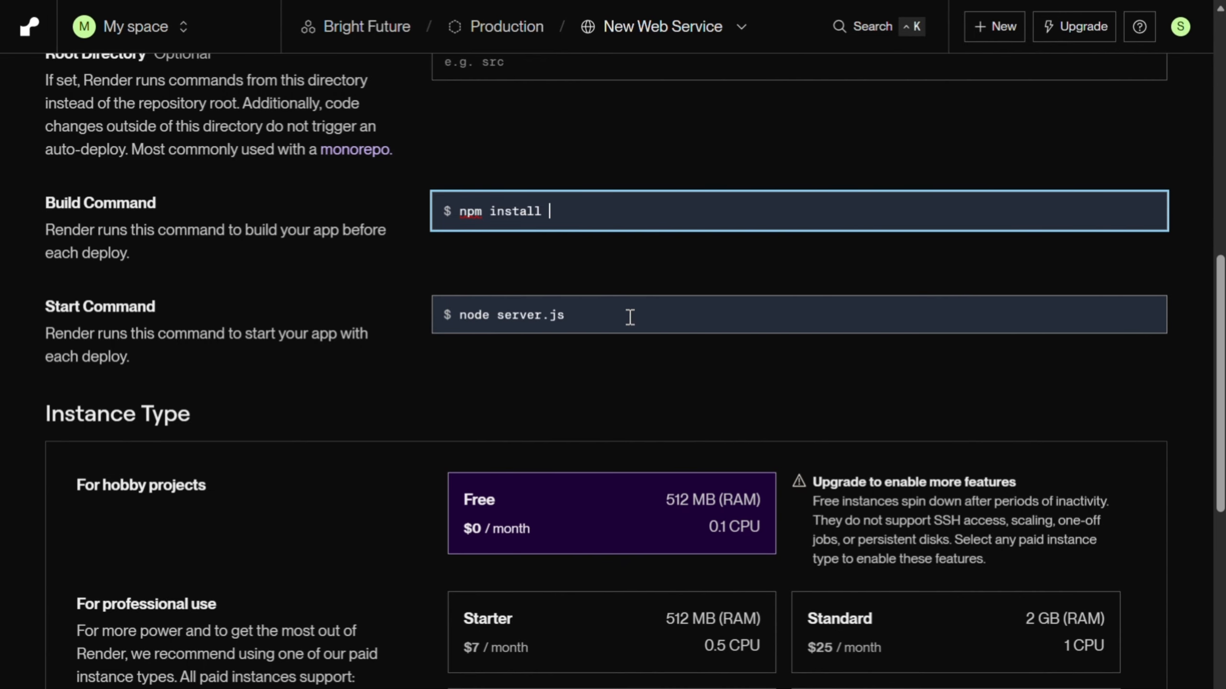
{"action": "scroll", "coordinate": [681, 292], "scroll_direction": "up", "scroll_amount": 10}
{"action": "scroll", "coordinate": [691, 307], "scroll_direction": "up", "scroll_amount": 2}
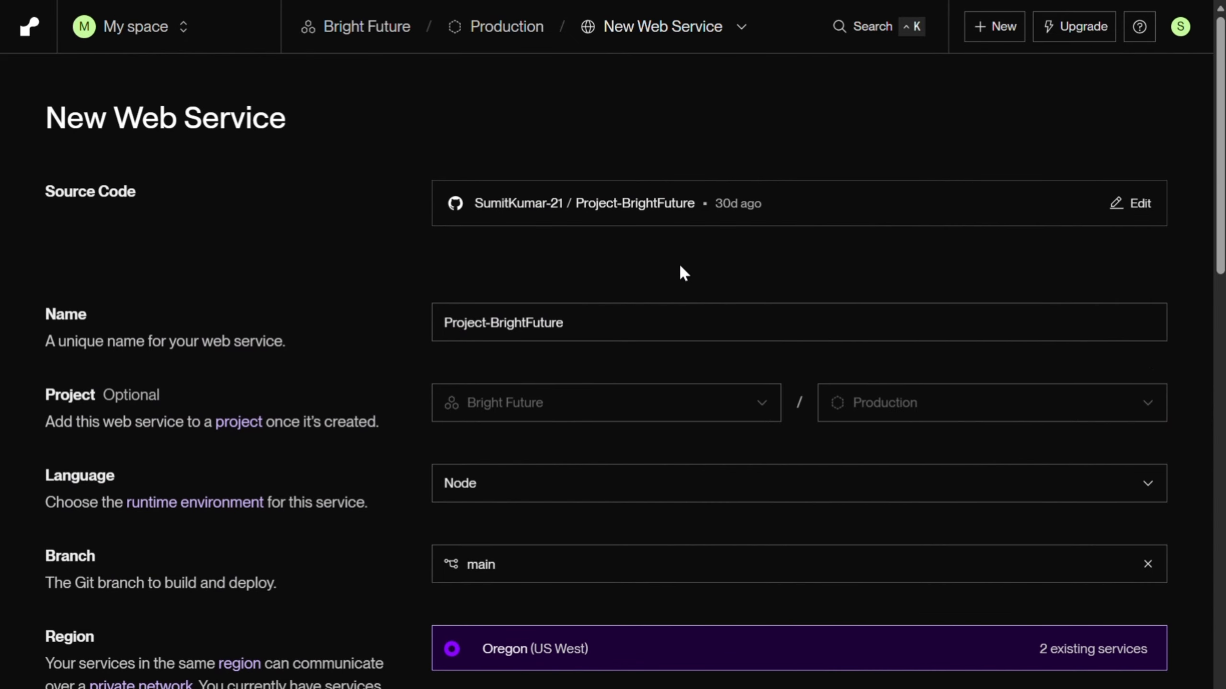
{"action": "scroll", "coordinate": [679, 211], "scroll_direction": "down", "scroll_amount": 12}
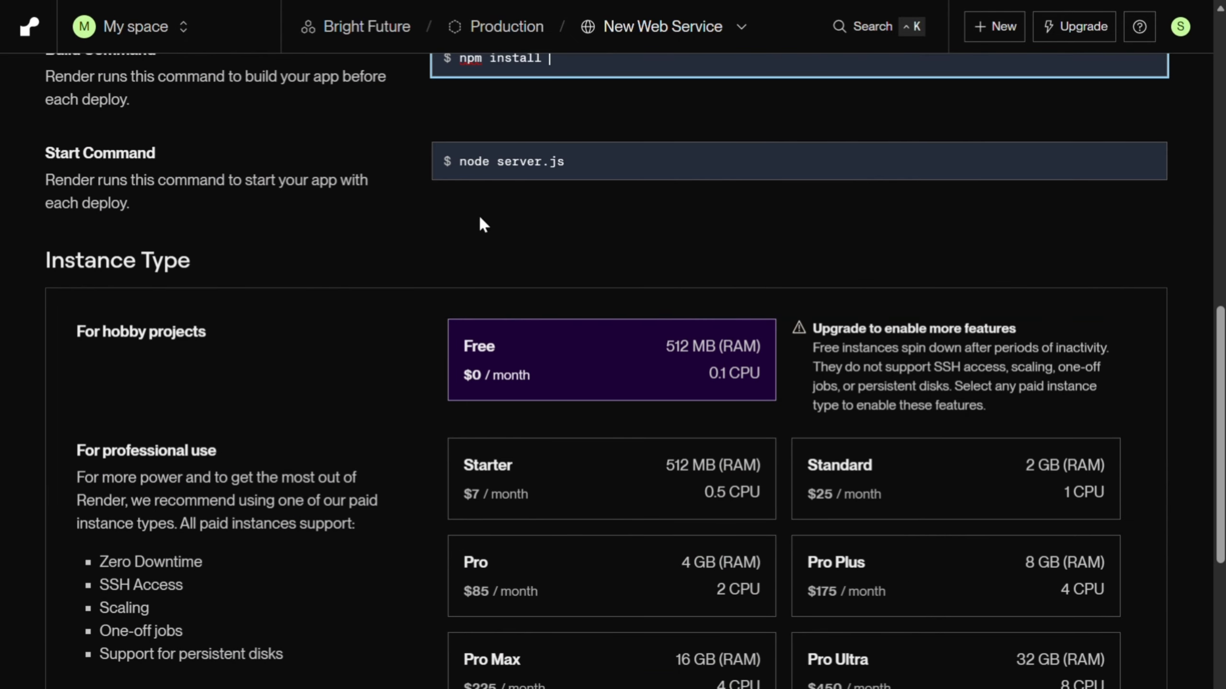
{"action": "scroll", "coordinate": [673, 215], "scroll_direction": "up", "scroll_amount": 3}
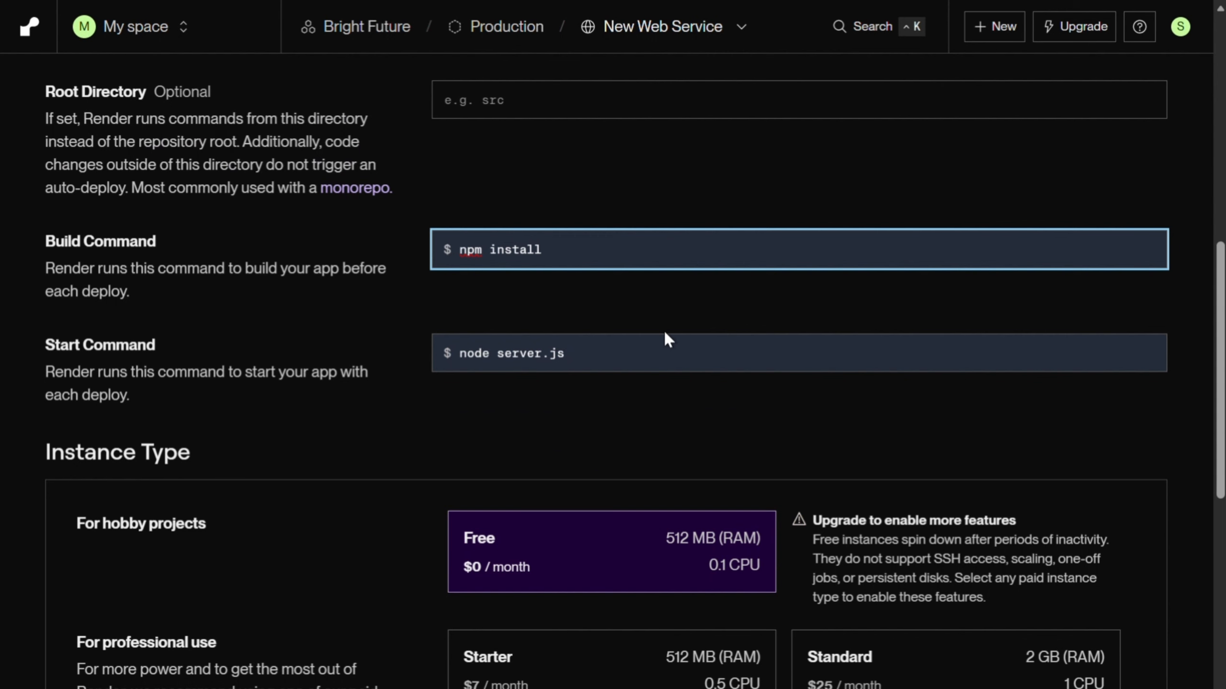
{"action": "scroll", "coordinate": [664, 333], "scroll_direction": "down", "scroll_amount": 8}
{"action": "scroll", "coordinate": [624, 355], "scroll_direction": "up", "scroll_amount": 4}
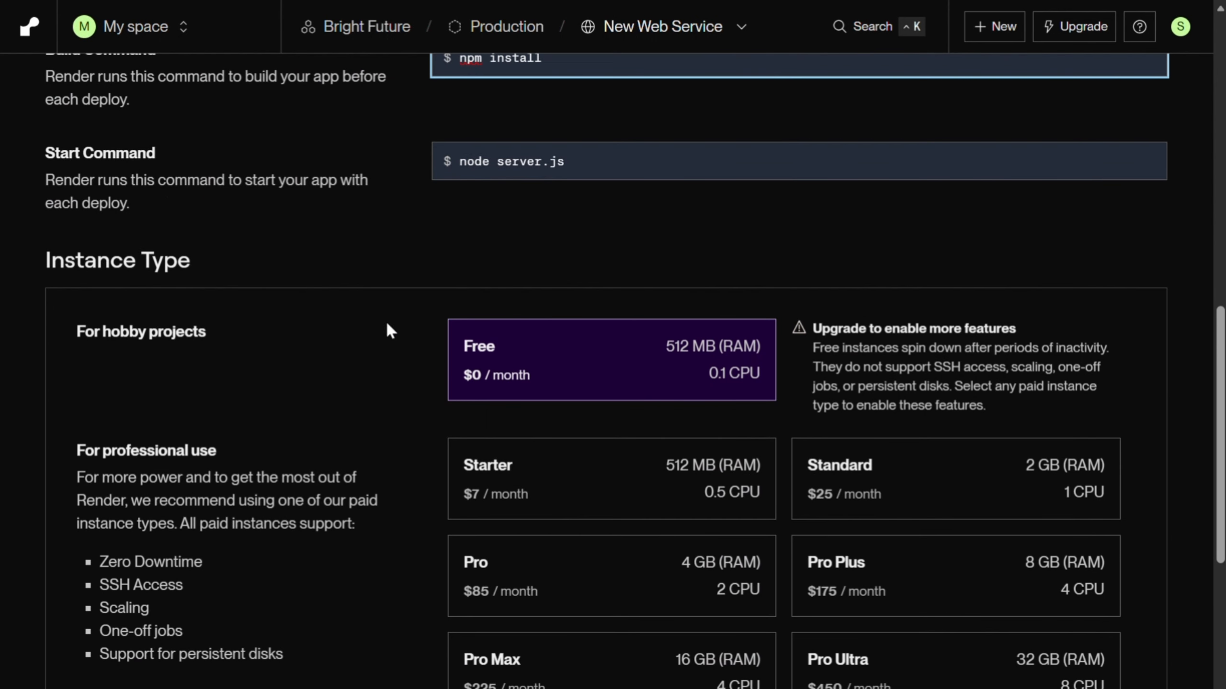
{"action": "scroll", "coordinate": [387, 324], "scroll_direction": "down", "scroll_amount": 2}
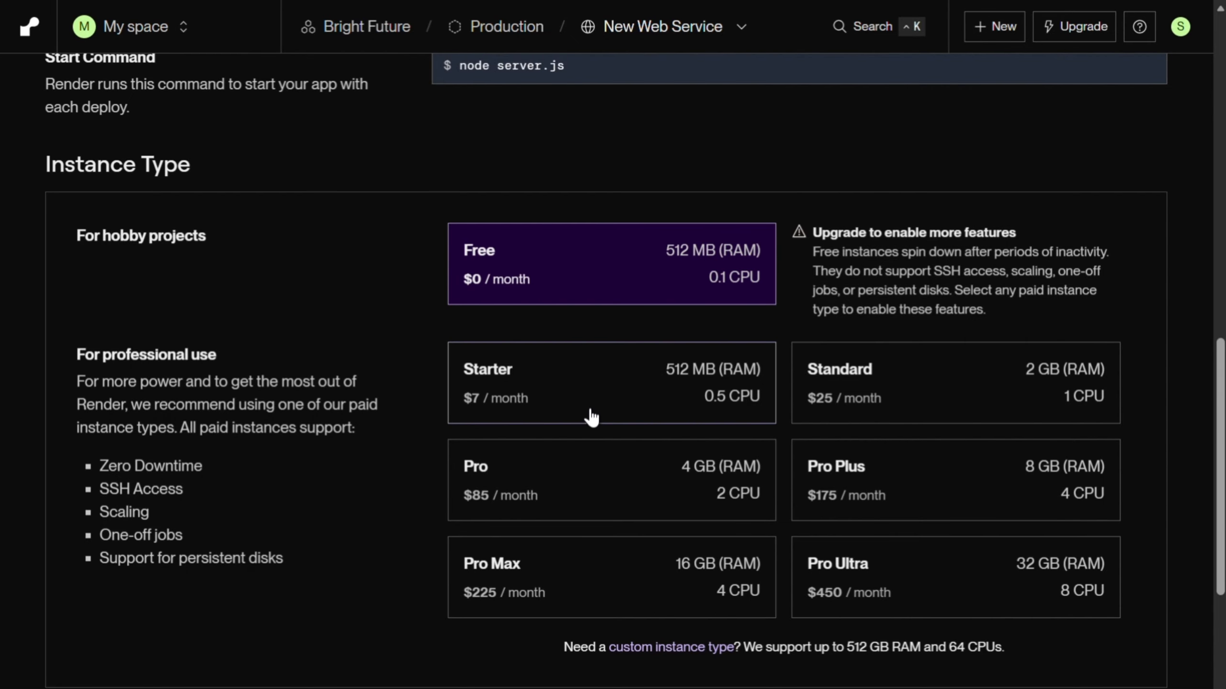
Step: Add a second environment variable entry and delete both blank entries
{"action": "scroll", "coordinate": [583, 413], "scroll_direction": "down", "scroll_amount": 8}
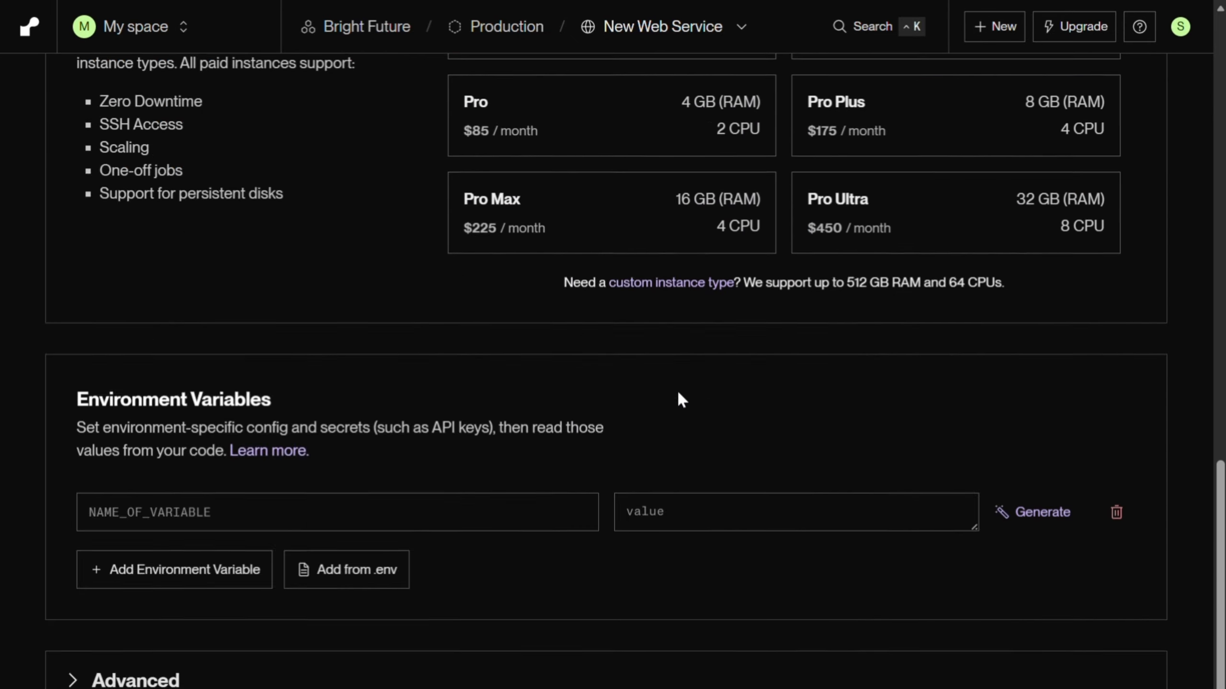
{"action": "left_click", "coordinate": [433, 417]}
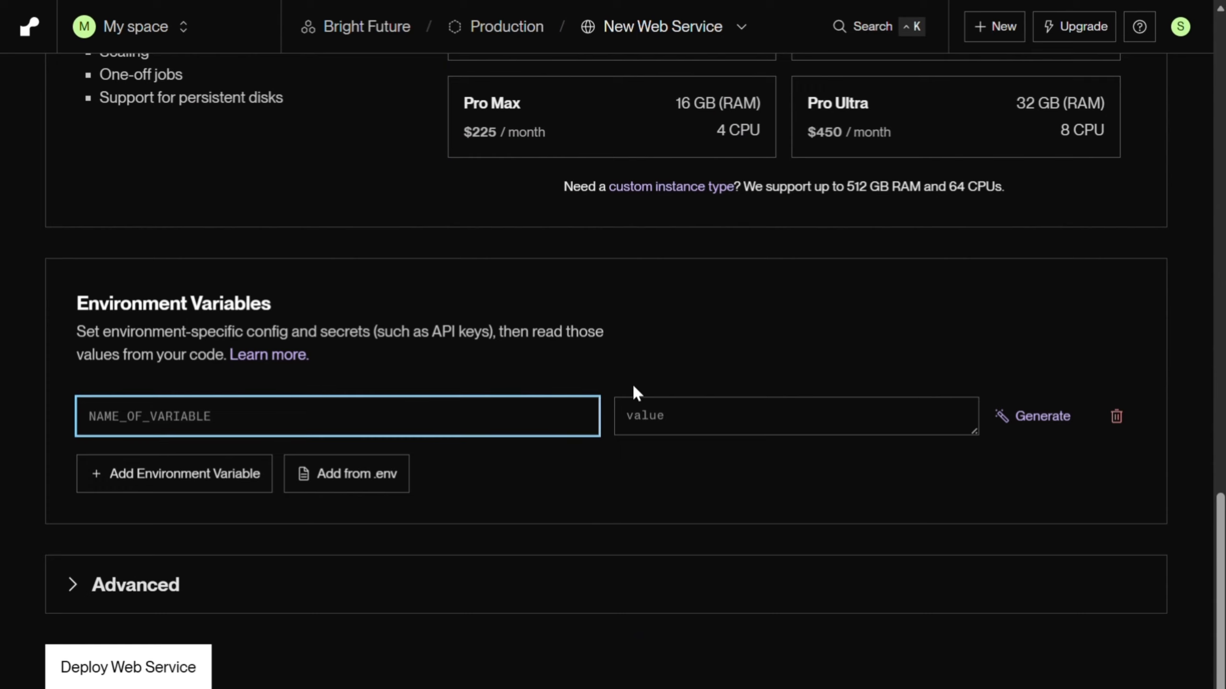
{"action": "left_click", "coordinate": [694, 416]}
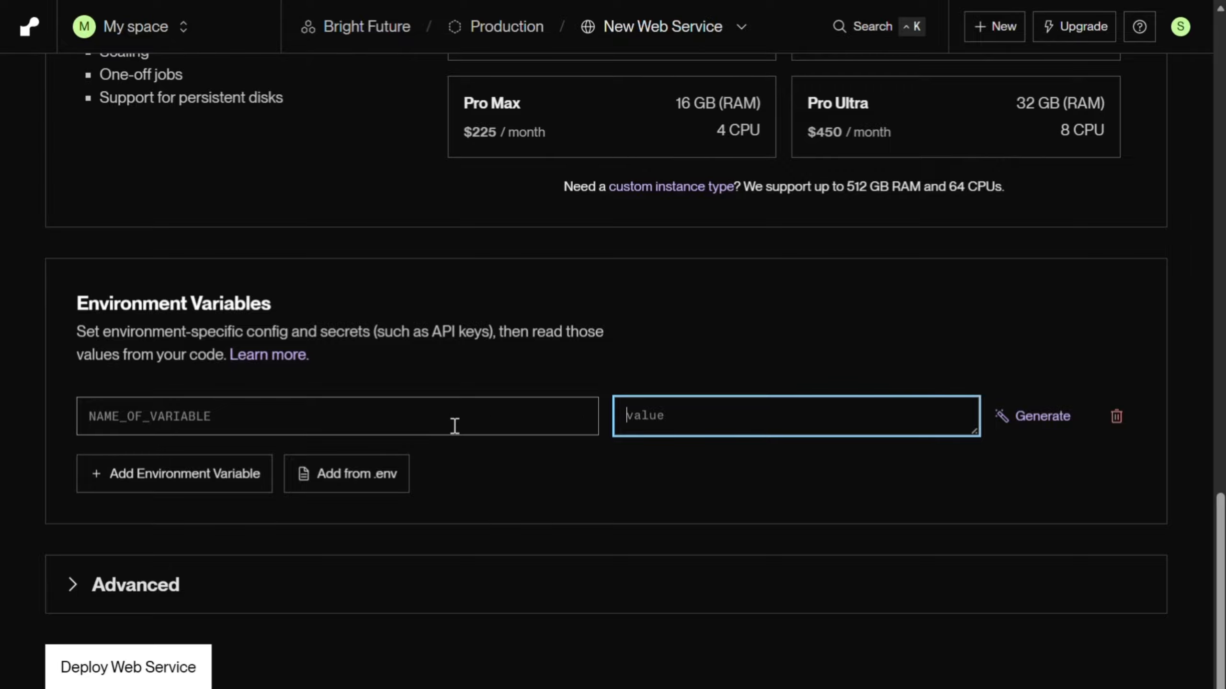
{"action": "left_click", "coordinate": [166, 471]}
{"action": "left_click", "coordinate": [167, 471]}
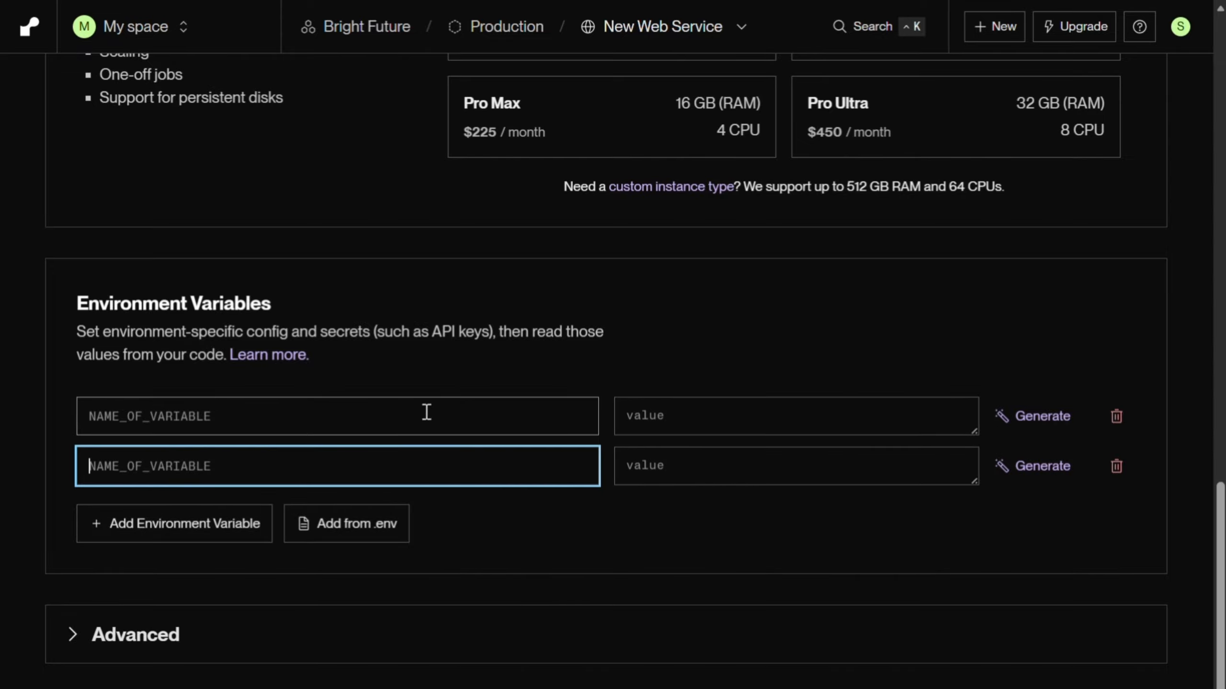
{"action": "left_click", "coordinate": [313, 414]}
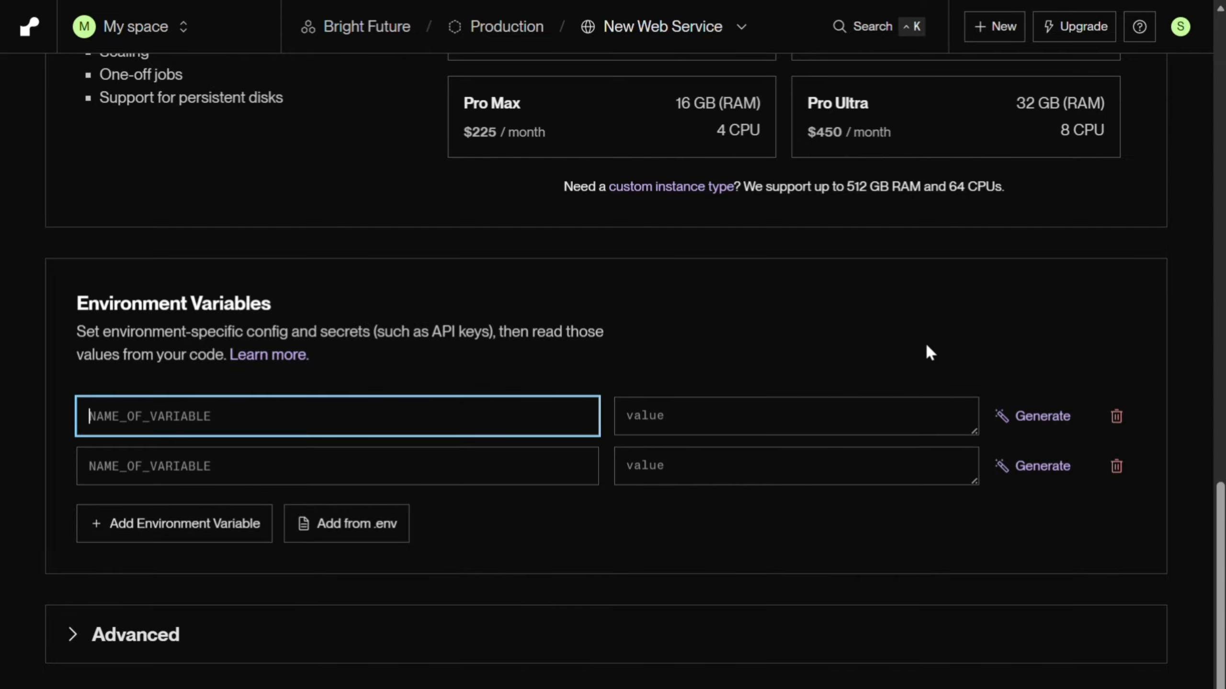
{"action": "left_click", "coordinate": [1116, 416]}
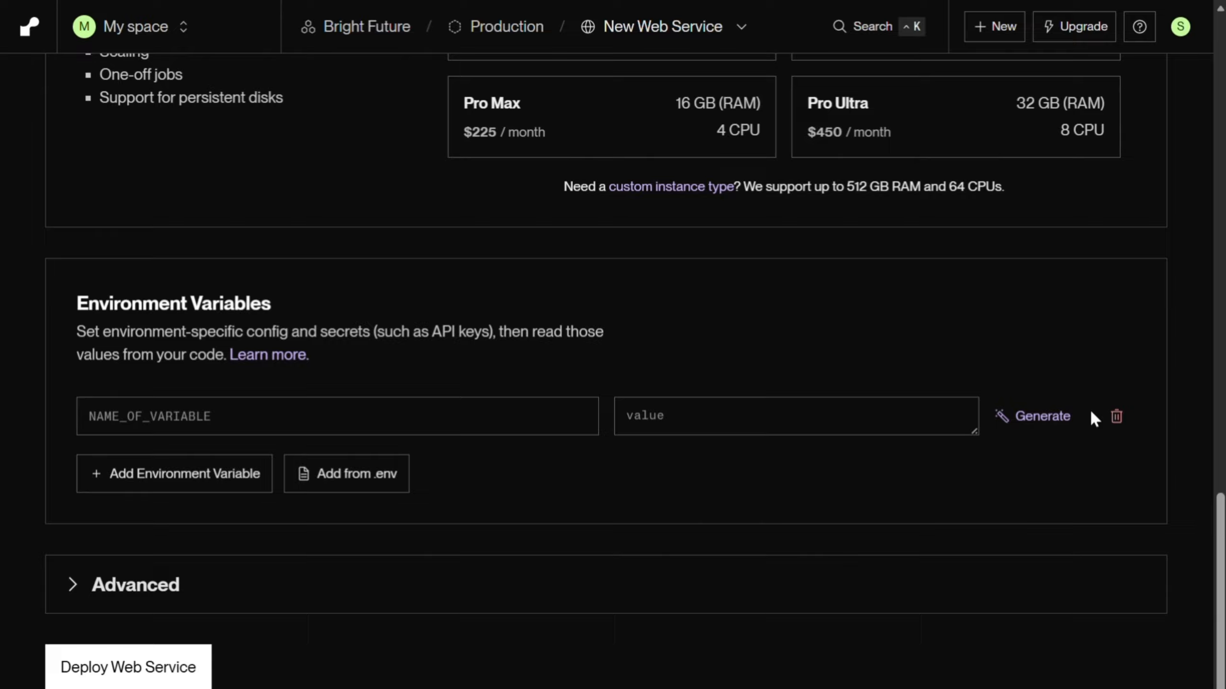
{"action": "left_click", "coordinate": [1116, 416]}
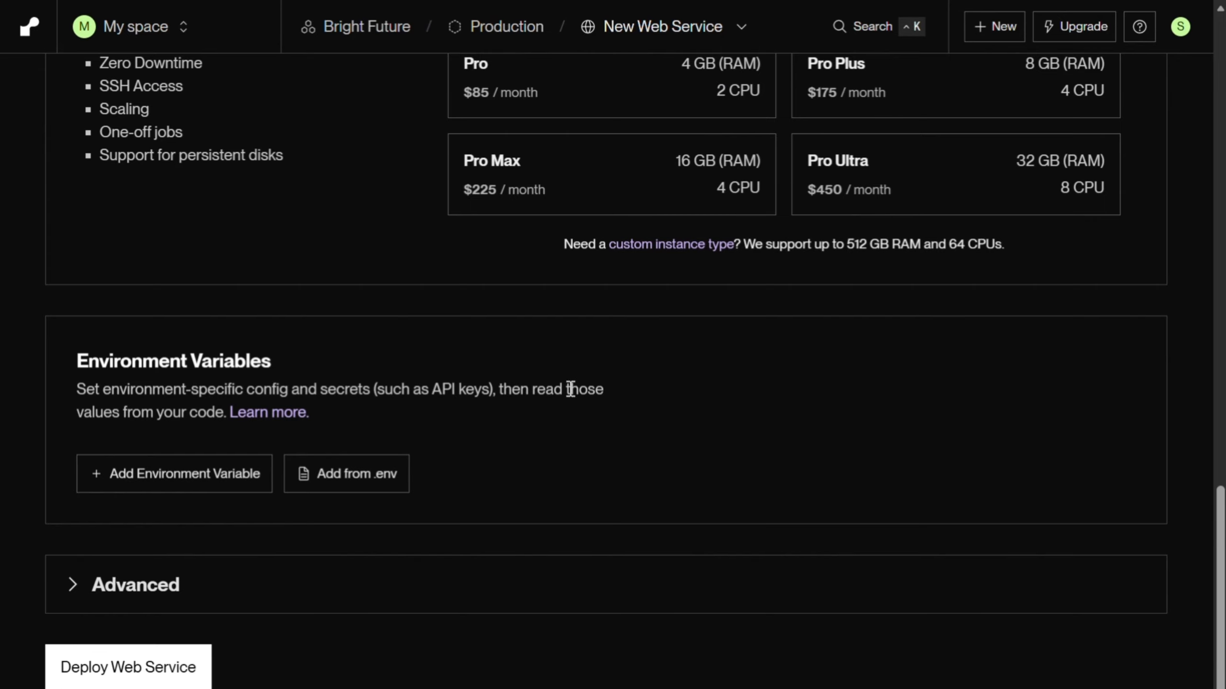
Step: Deploy the web service and look through its build log
{"action": "scroll", "coordinate": [558, 408], "scroll_direction": "up", "scroll_amount": 15}
{"action": "scroll", "coordinate": [505, 416], "scroll_direction": "down", "scroll_amount": 15}
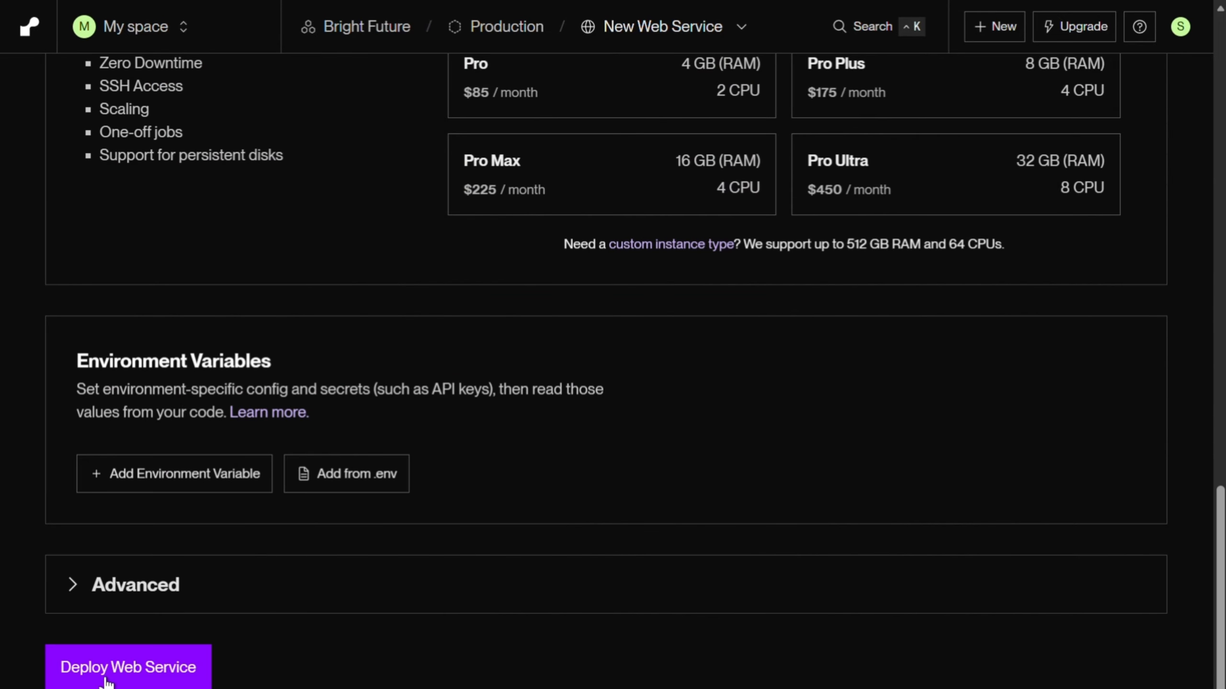
{"action": "left_click", "coordinate": [113, 679]}
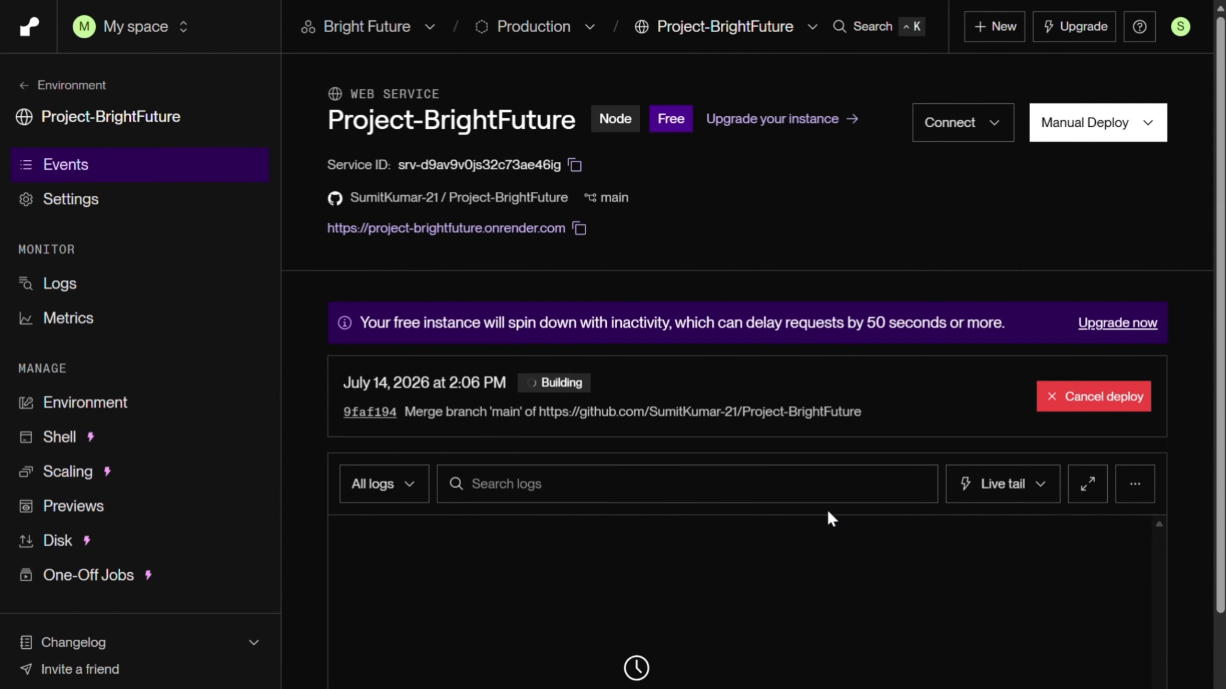
{"action": "scroll", "coordinate": [724, 396], "scroll_direction": "down", "scroll_amount": 3}
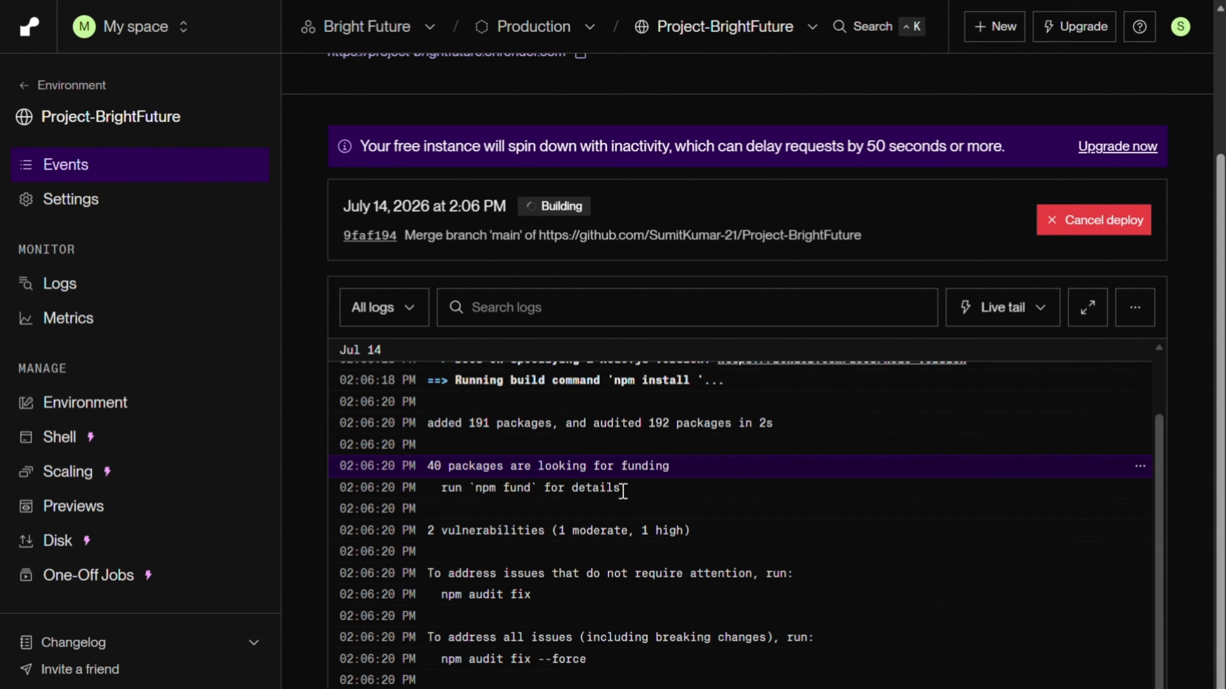
{"action": "scroll", "coordinate": [695, 533], "scroll_direction": "up", "scroll_amount": 5}
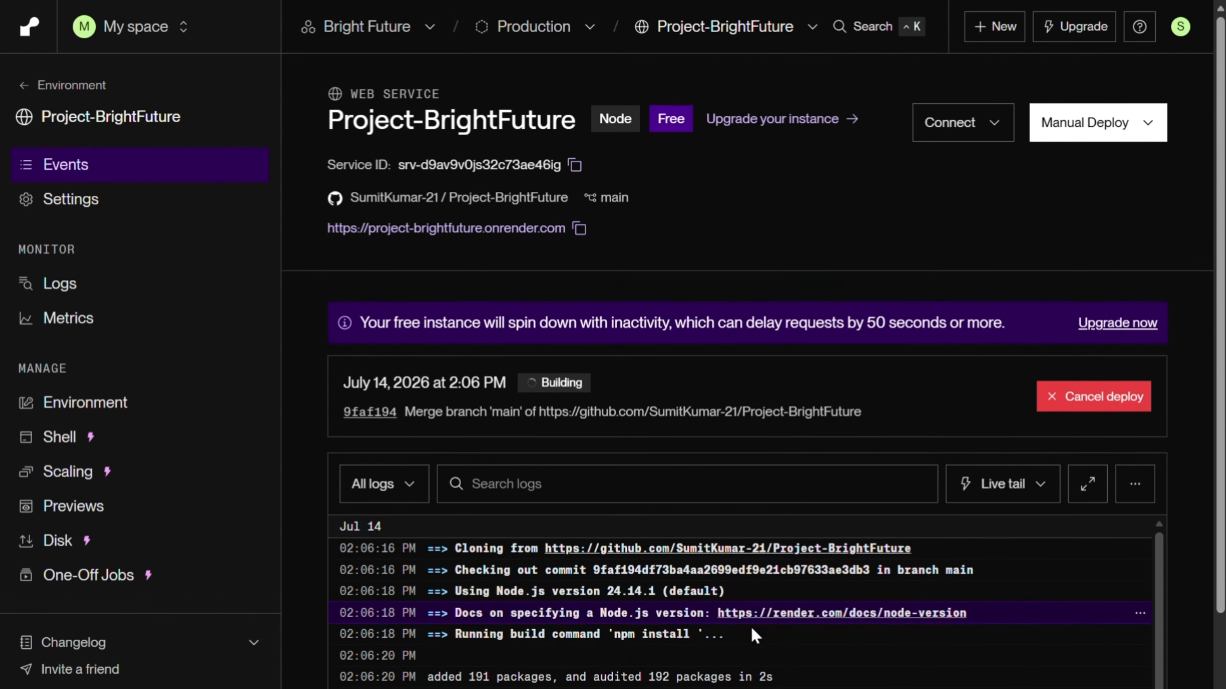
Step: Follow the web service's deploy log from the repository cloning to the end and check the deploy status
{"action": "scroll", "coordinate": [751, 626], "scroll_direction": "down", "scroll_amount": 5}
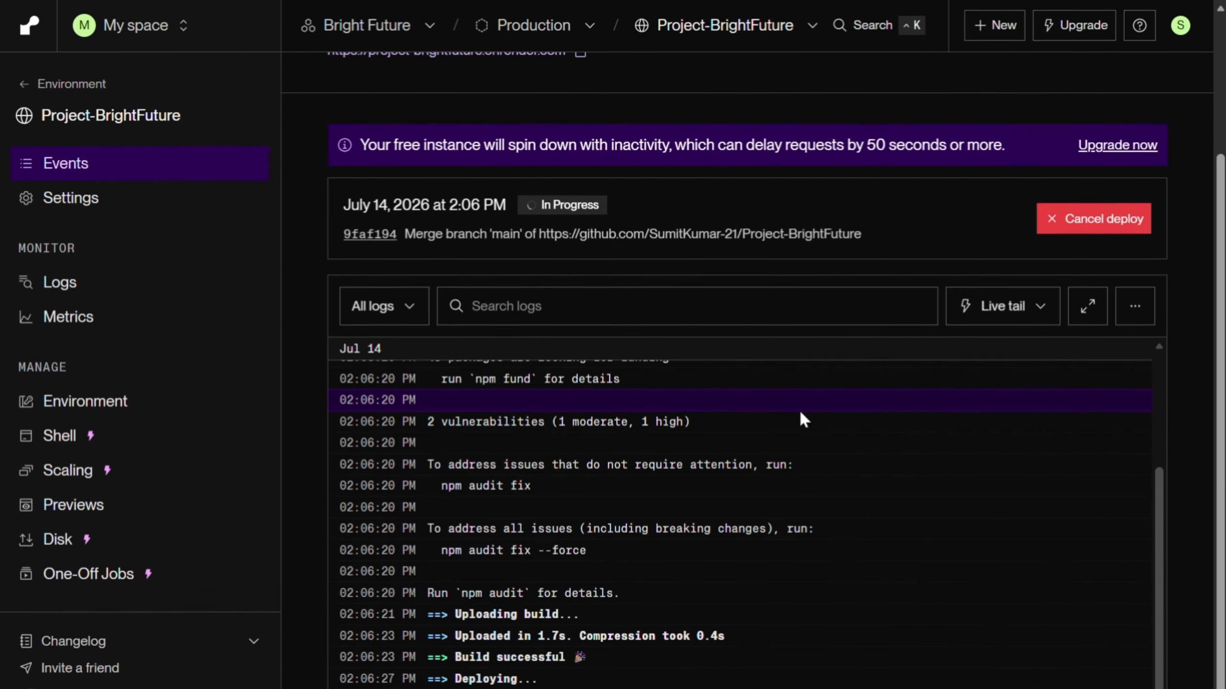
{"action": "scroll", "coordinate": [821, 498], "scroll_direction": "up", "scroll_amount": 3}
{"action": "scroll", "coordinate": [824, 517], "scroll_direction": "up", "scroll_amount": 5}
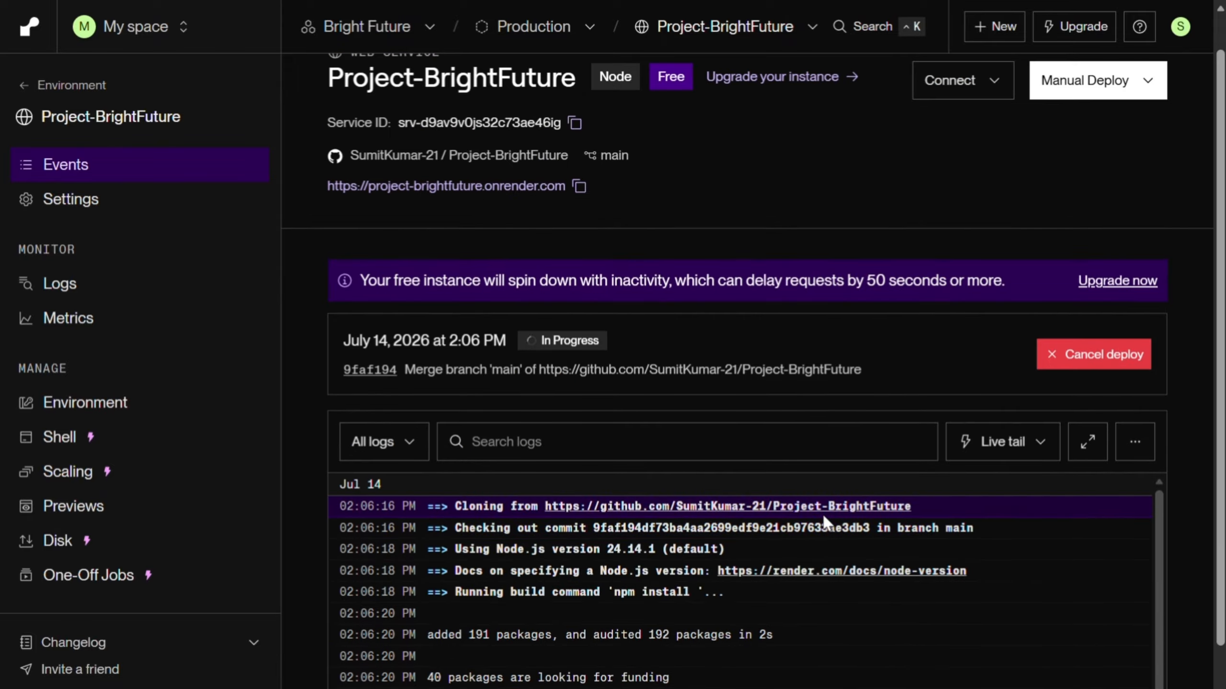
{"action": "scroll", "coordinate": [823, 518], "scroll_direction": "up", "scroll_amount": 1}
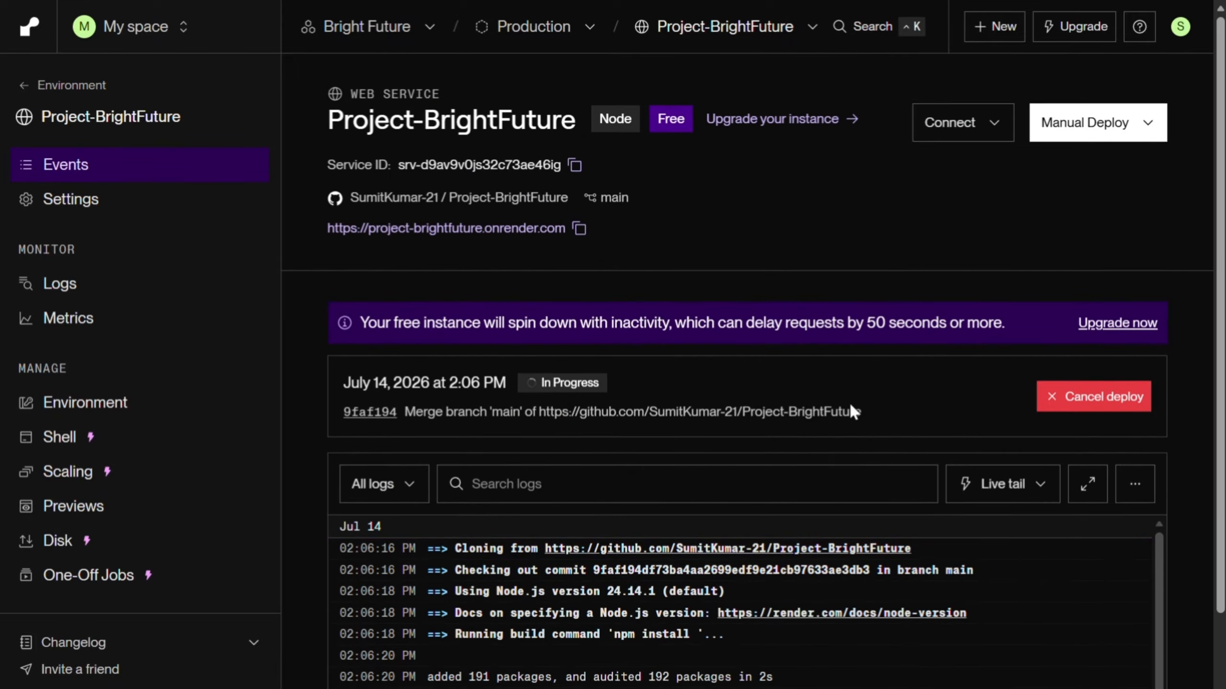
{"action": "scroll", "coordinate": [849, 401], "scroll_direction": "down", "scroll_amount": 5}
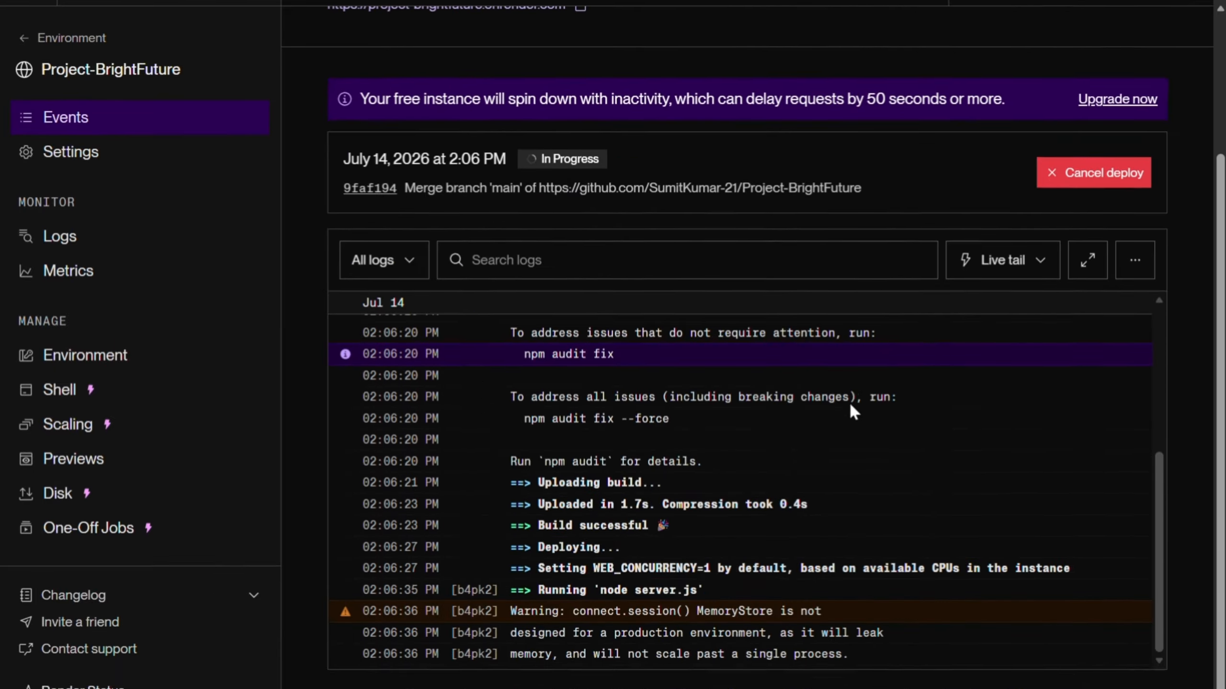
{"action": "scroll", "coordinate": [849, 402], "scroll_direction": "up", "scroll_amount": 1}
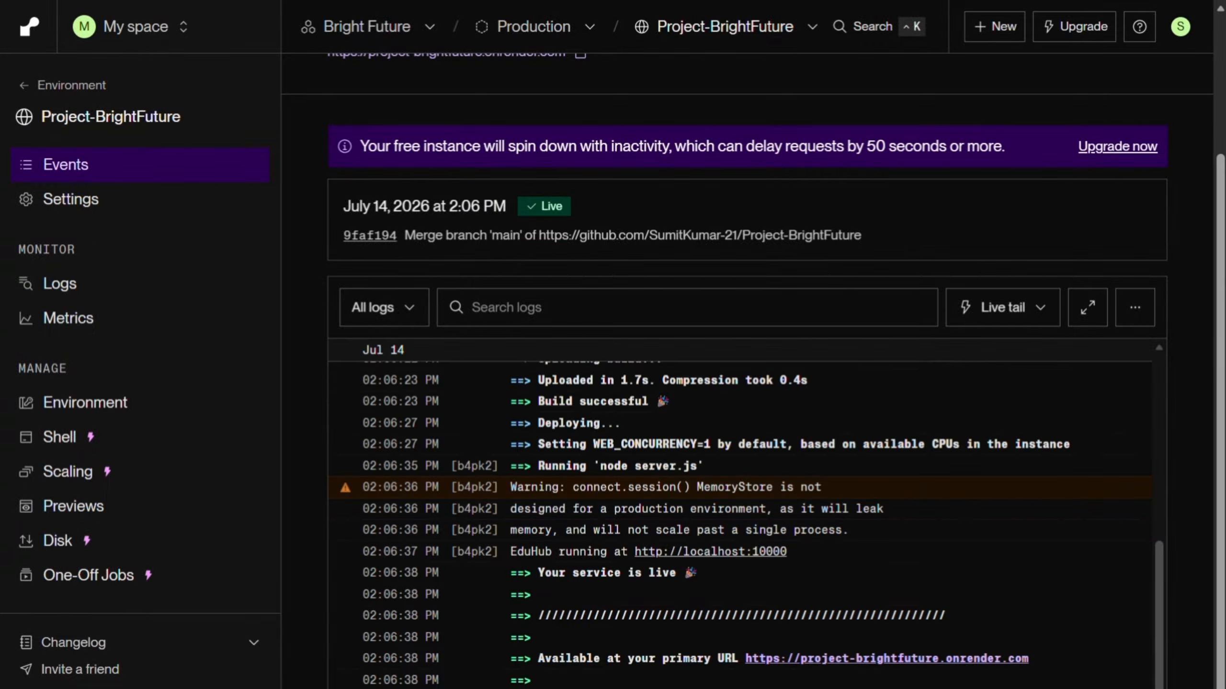
{"action": "scroll", "coordinate": [785, 621], "scroll_direction": "up", "scroll_amount": 5}
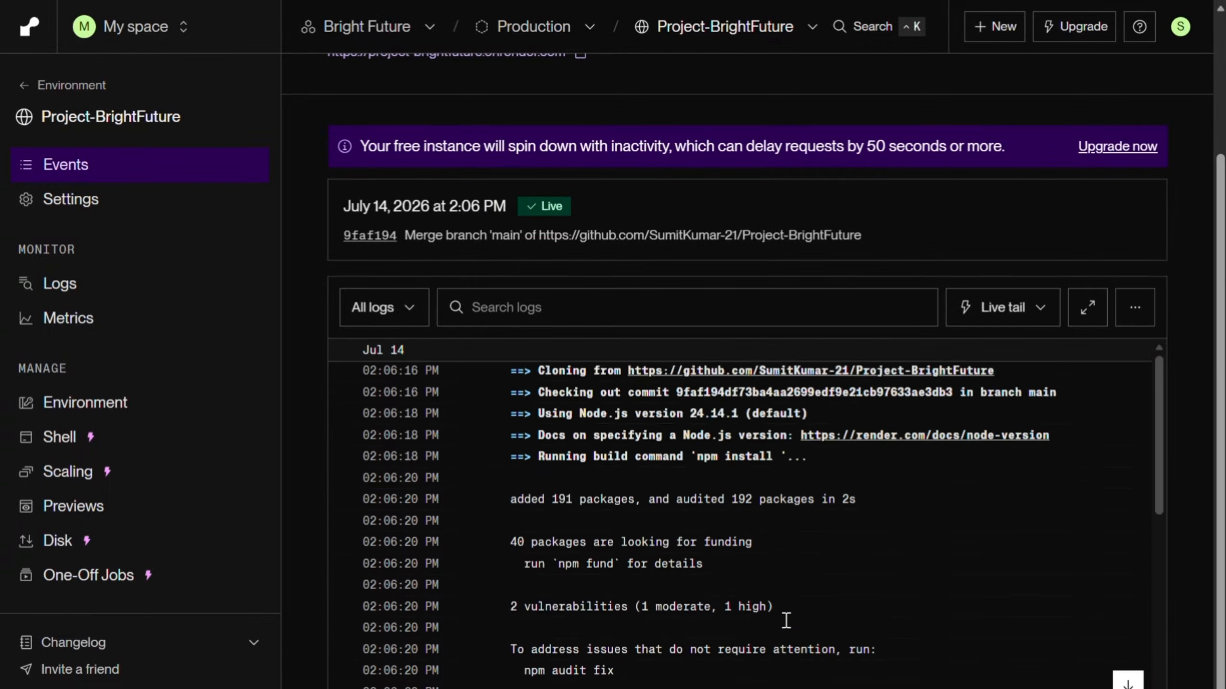
{"action": "scroll", "coordinate": [786, 620], "scroll_direction": "down", "scroll_amount": 5}
{"action": "scroll", "coordinate": [654, 296], "scroll_direction": "up", "scroll_amount": 3}
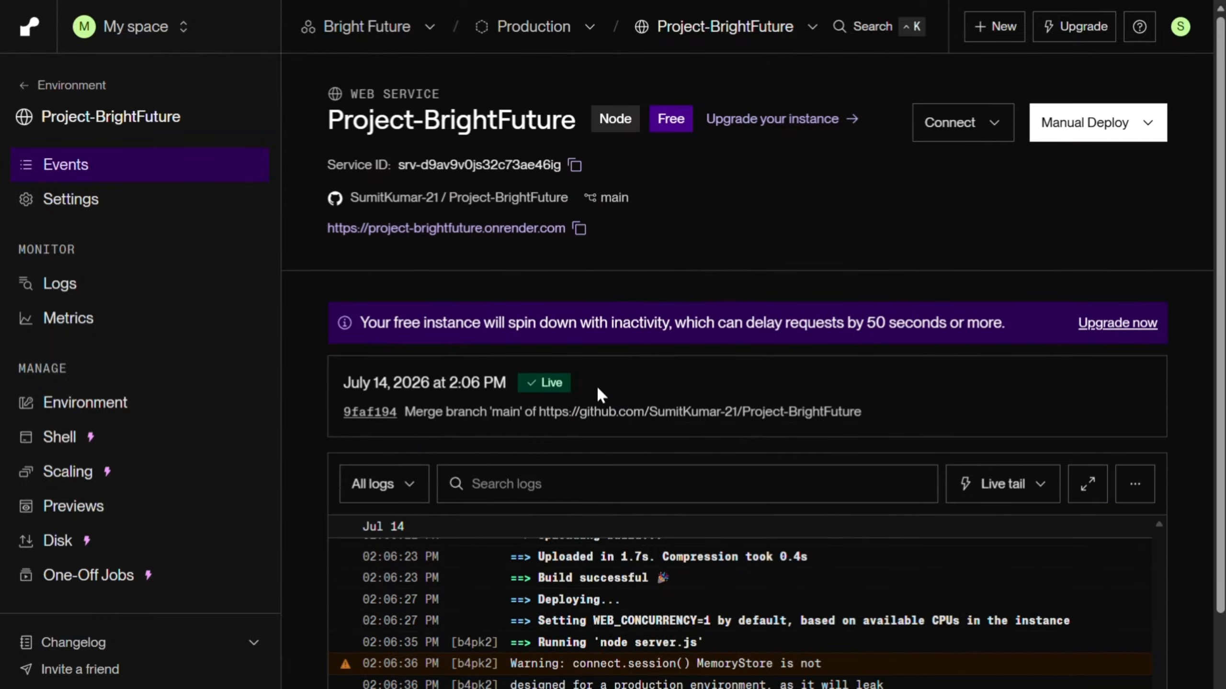
{"action": "left_click_drag", "start_coordinate": [570, 384], "coordinate": [533, 382]}
Step: Copy the web service's onrender.com URL and open it in a new browser tab
{"action": "left_click", "coordinate": [579, 229]}
{"action": "key", "text": "ctrl+t"}
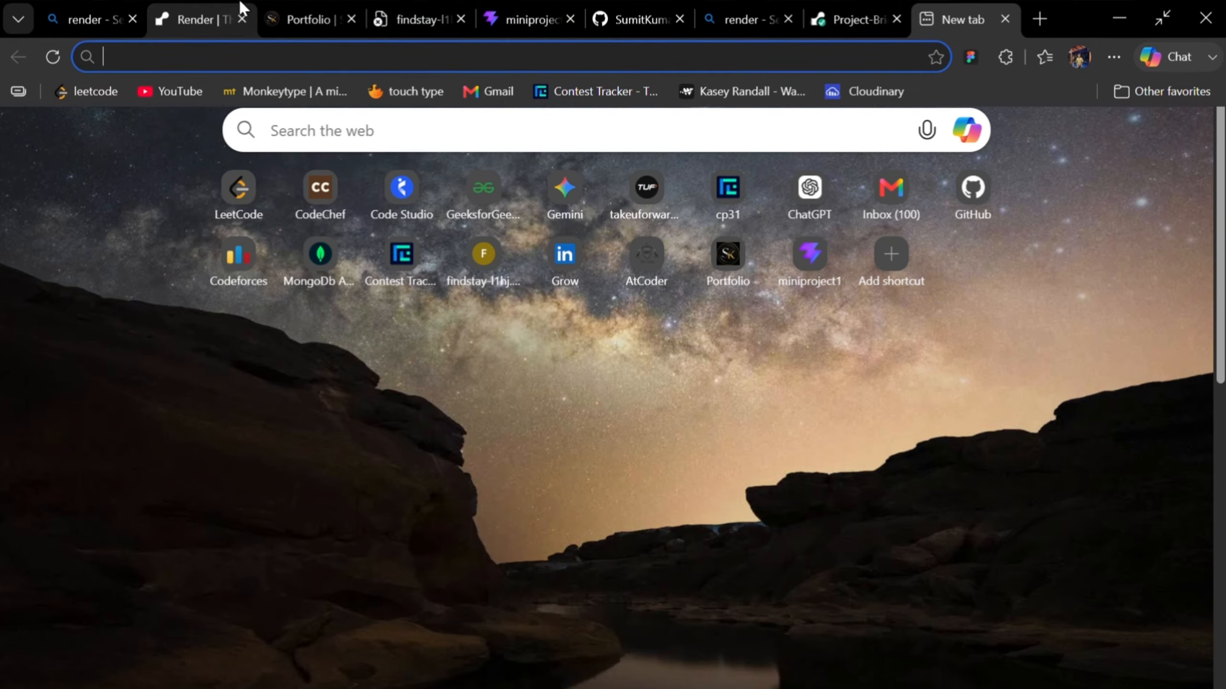
{"action": "key", "text": "ctrl+v"}
{"action": "key", "text": "Return"}
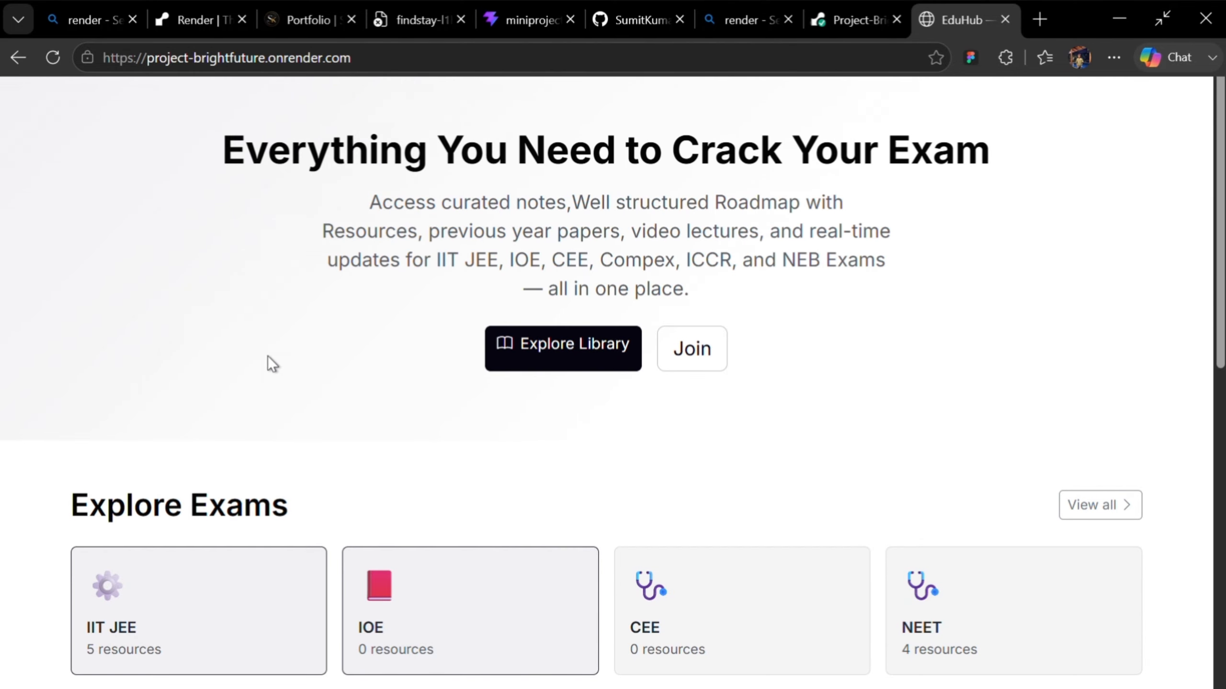
Step: Check the deployed site's home page, its Join registration page and its login page, and return to the home page
{"action": "scroll", "coordinate": [604, 265], "scroll_direction": "down", "scroll_amount": 6}
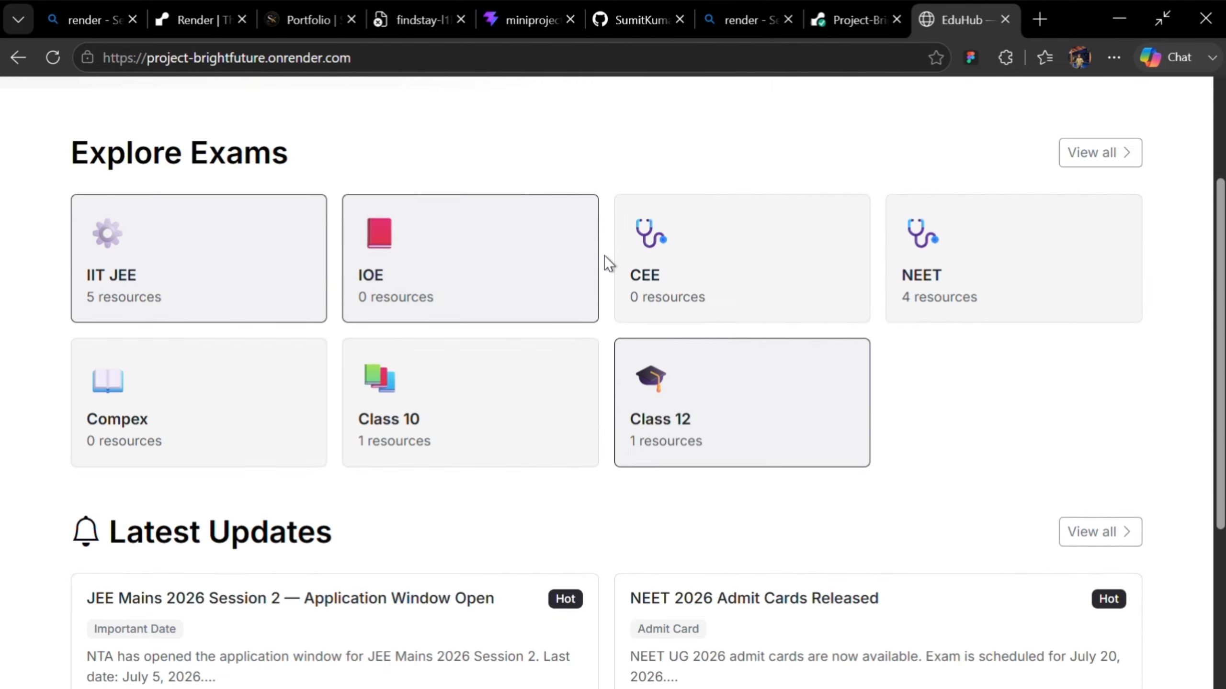
{"action": "scroll", "coordinate": [624, 318], "scroll_direction": "up", "scroll_amount": 6}
{"action": "left_click", "coordinate": [703, 357]}
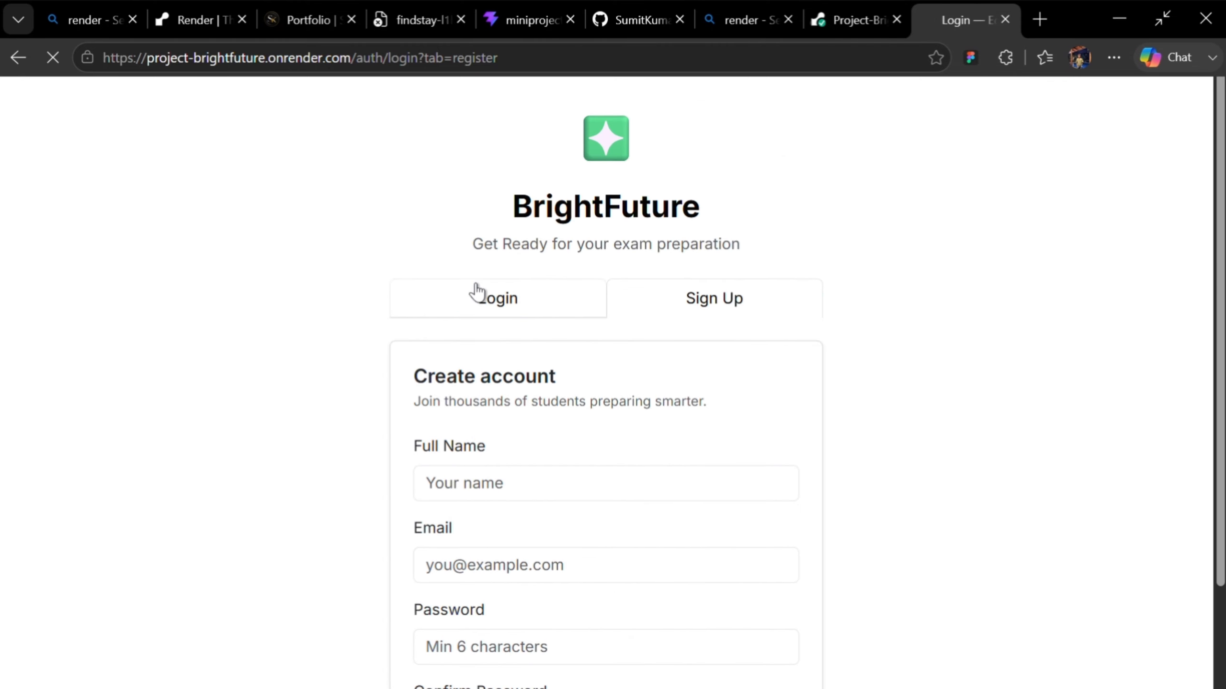
{"action": "left_click", "coordinate": [476, 291]}
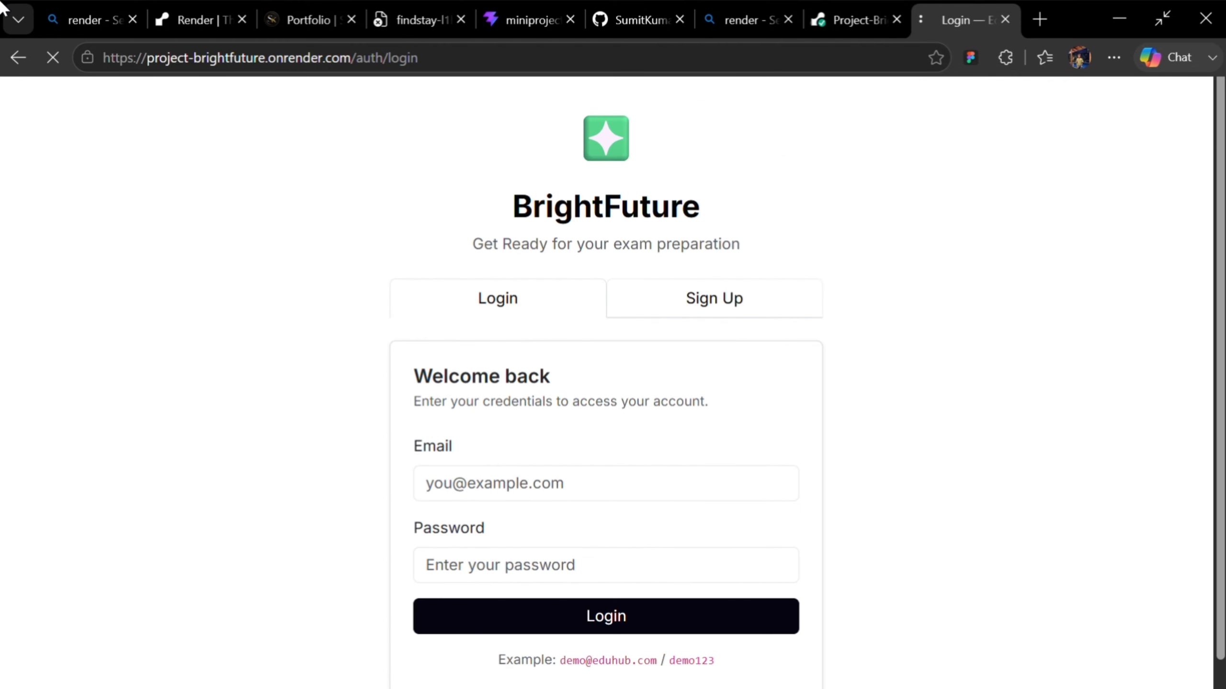
{"action": "left_click", "coordinate": [18, 58]}
{"action": "left_click", "coordinate": [18, 58]}
{"action": "scroll", "coordinate": [27, 129], "scroll_direction": "down", "scroll_amount": 2}
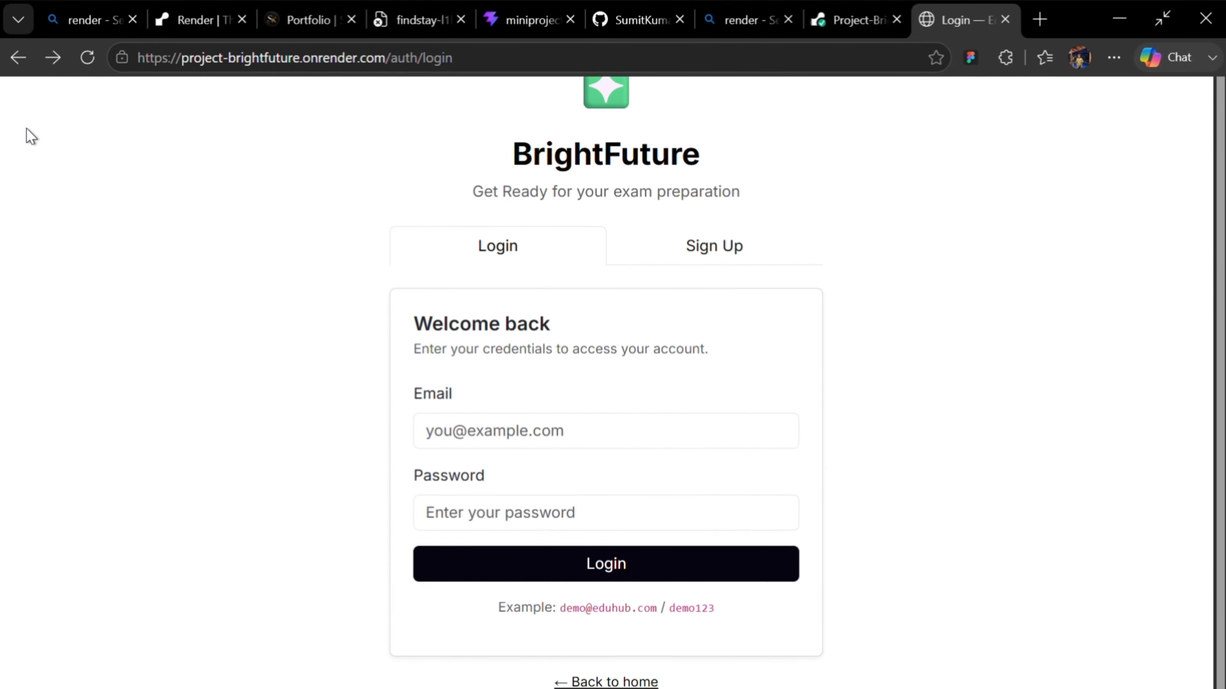
{"action": "scroll", "coordinate": [27, 124], "scroll_direction": "up", "scroll_amount": 2}
{"action": "left_click", "coordinate": [17, 58]}
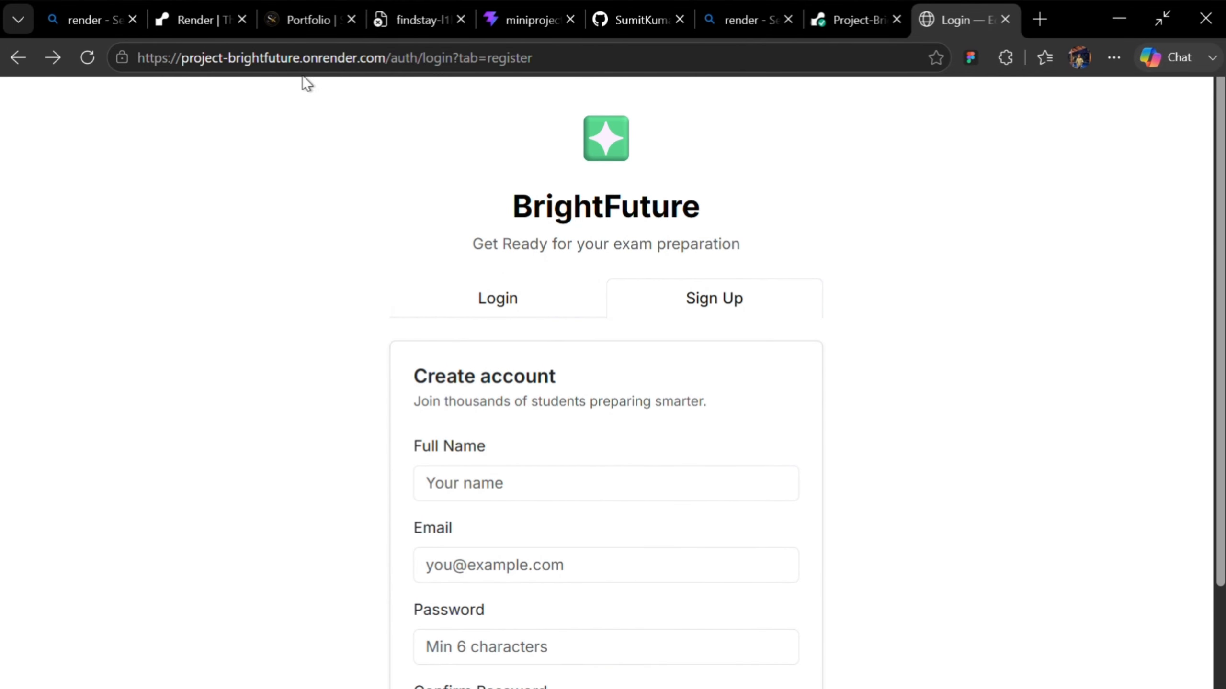
{"action": "scroll", "coordinate": [563, 224], "scroll_direction": "down", "scroll_amount": 1}
{"action": "scroll", "coordinate": [531, 231], "scroll_direction": "up", "scroll_amount": 1}
{"action": "left_click", "coordinate": [19, 57]}
Step: Browse the home page's exam cards and latest updates, view an exam's resource library, and return to the home page
{"action": "scroll", "coordinate": [579, 338], "scroll_direction": "down", "scroll_amount": 10}
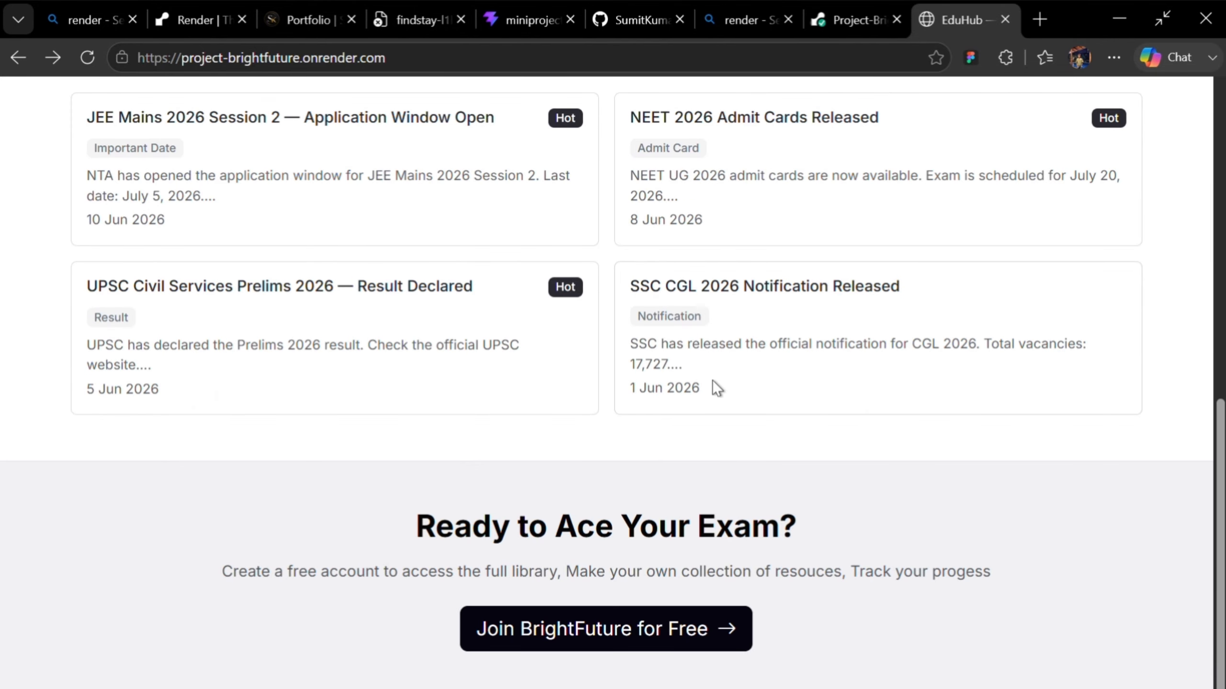
{"action": "scroll", "coordinate": [328, 608], "scroll_direction": "up", "scroll_amount": 10}
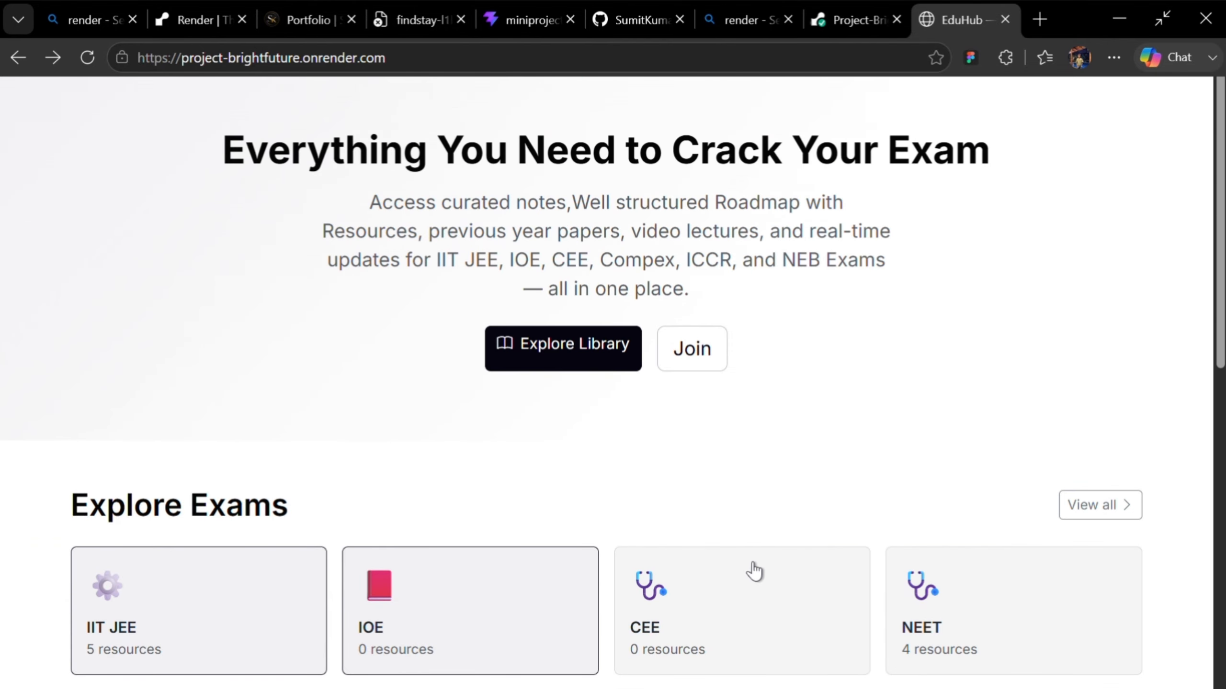
{"action": "scroll", "coordinate": [419, 493], "scroll_direction": "down", "scroll_amount": 4}
{"action": "left_click", "coordinate": [731, 431]}
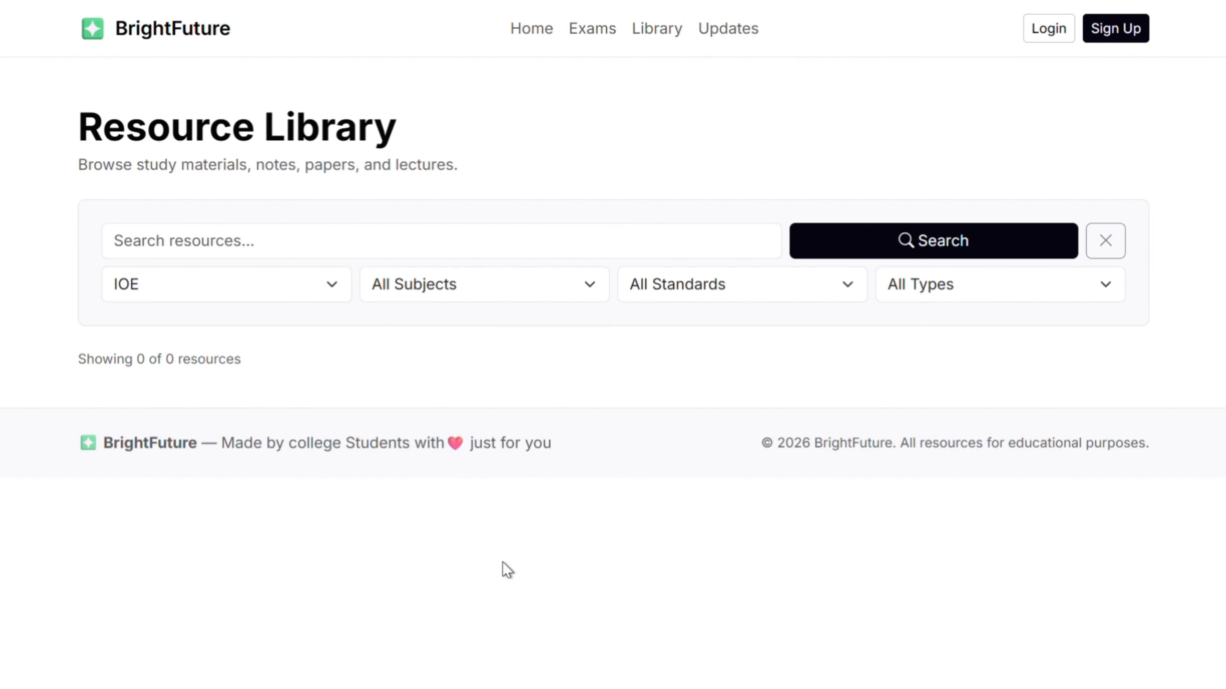
{"action": "left_click", "coordinate": [143, 27]}
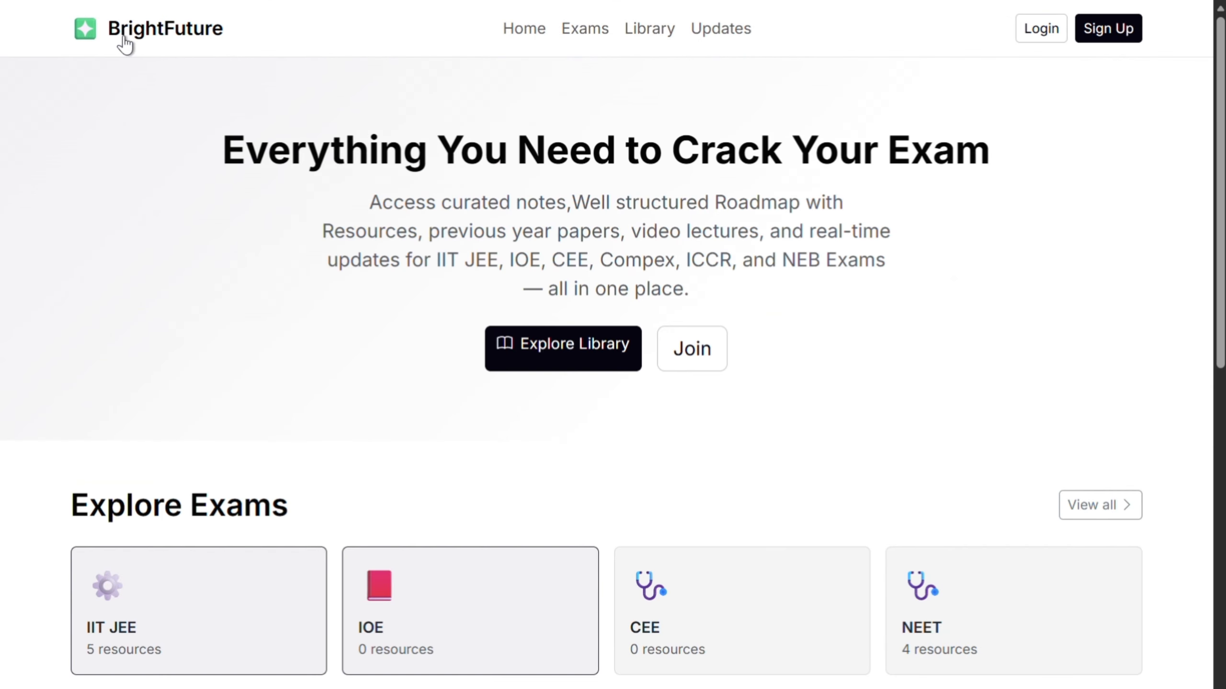
{"action": "scroll", "coordinate": [820, 333], "scroll_direction": "down", "scroll_amount": 5}
{"action": "scroll", "coordinate": [492, 471], "scroll_direction": "down", "scroll_amount": 6}
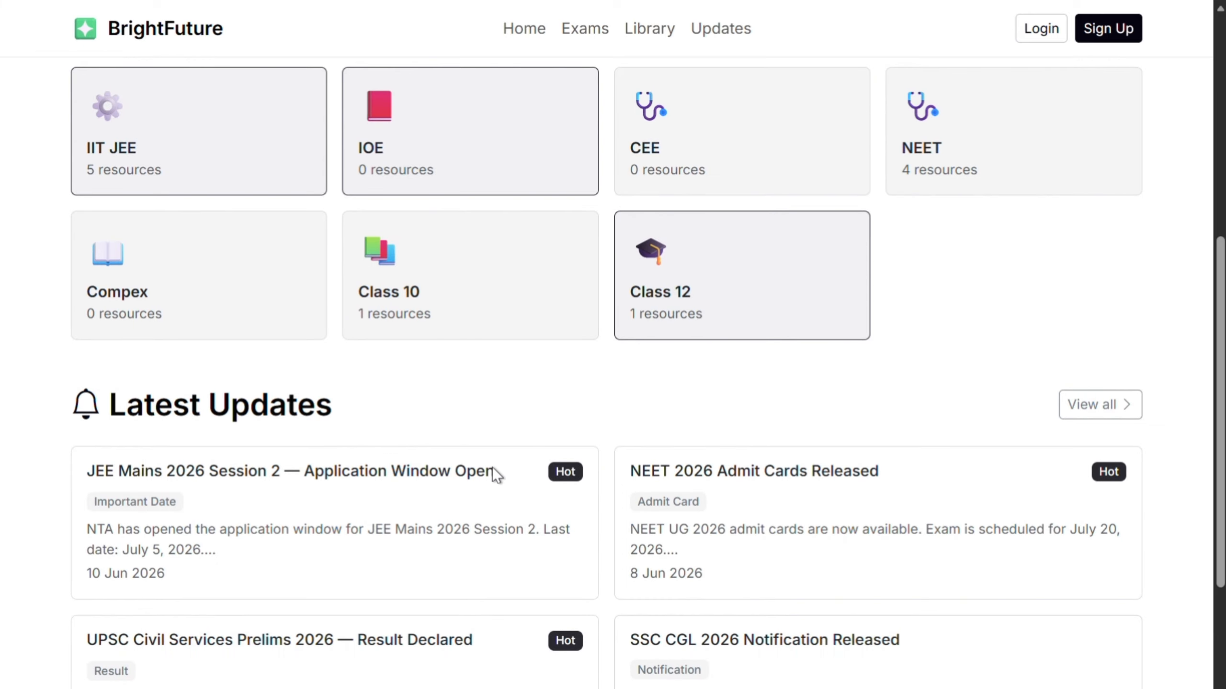
{"action": "scroll", "coordinate": [491, 486], "scroll_direction": "up", "scroll_amount": 8}
{"action": "scroll", "coordinate": [491, 487], "scroll_direction": "up", "scroll_amount": 5}
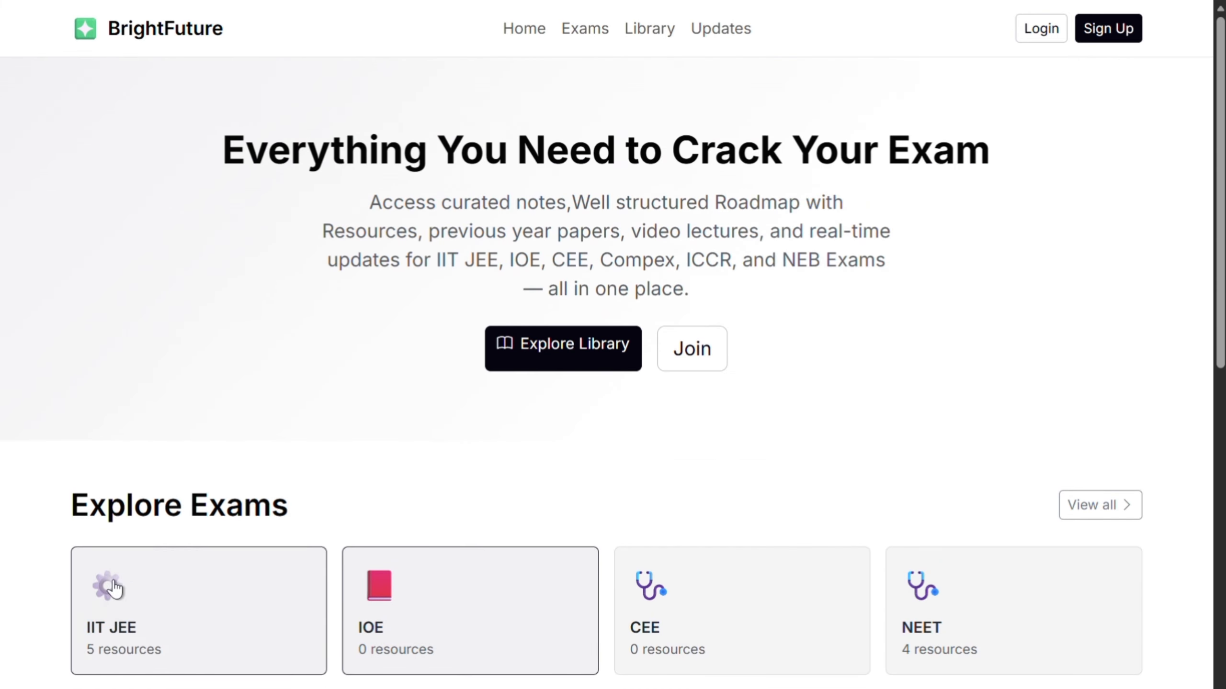
{"action": "scroll", "coordinate": [191, 465], "scroll_direction": "down", "scroll_amount": 8}
{"action": "scroll", "coordinate": [821, 284], "scroll_direction": "up", "scroll_amount": 3}
{"action": "scroll", "coordinate": [822, 284], "scroll_direction": "up", "scroll_amount": 4}
Step: Return to the web service's dashboard on Render and look through its deploy log again
{"action": "mouse_move", "coordinate": [227, 5]}
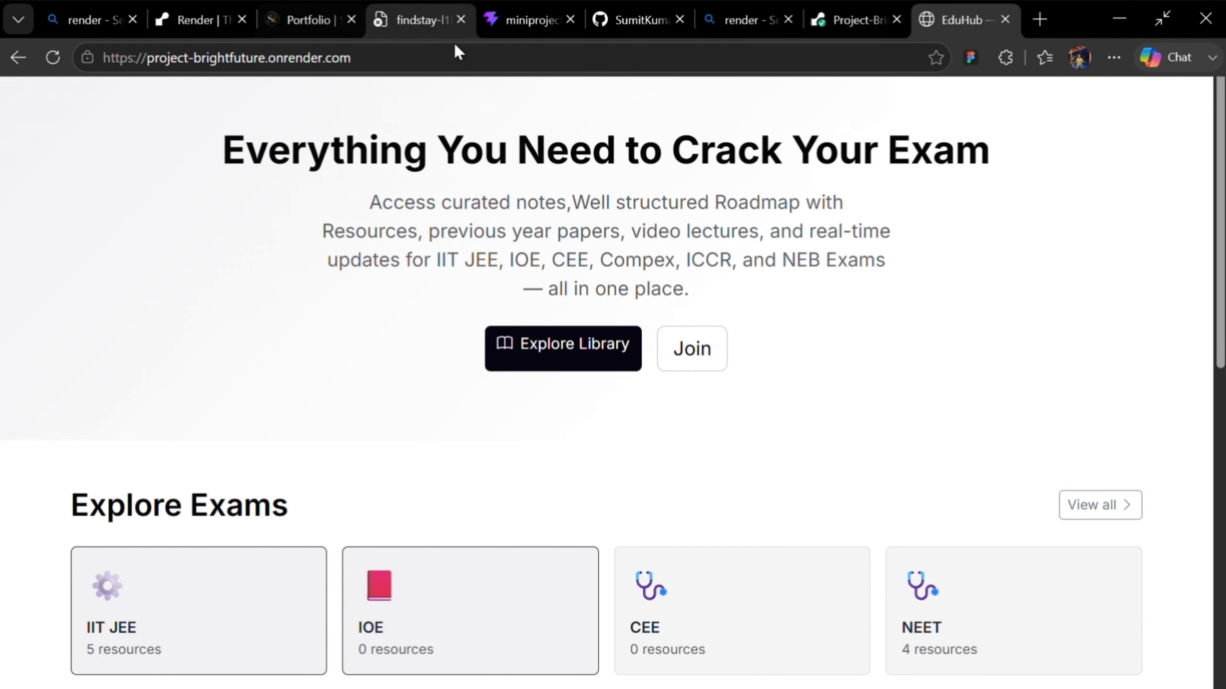
{"action": "left_click", "coordinate": [858, 18]}
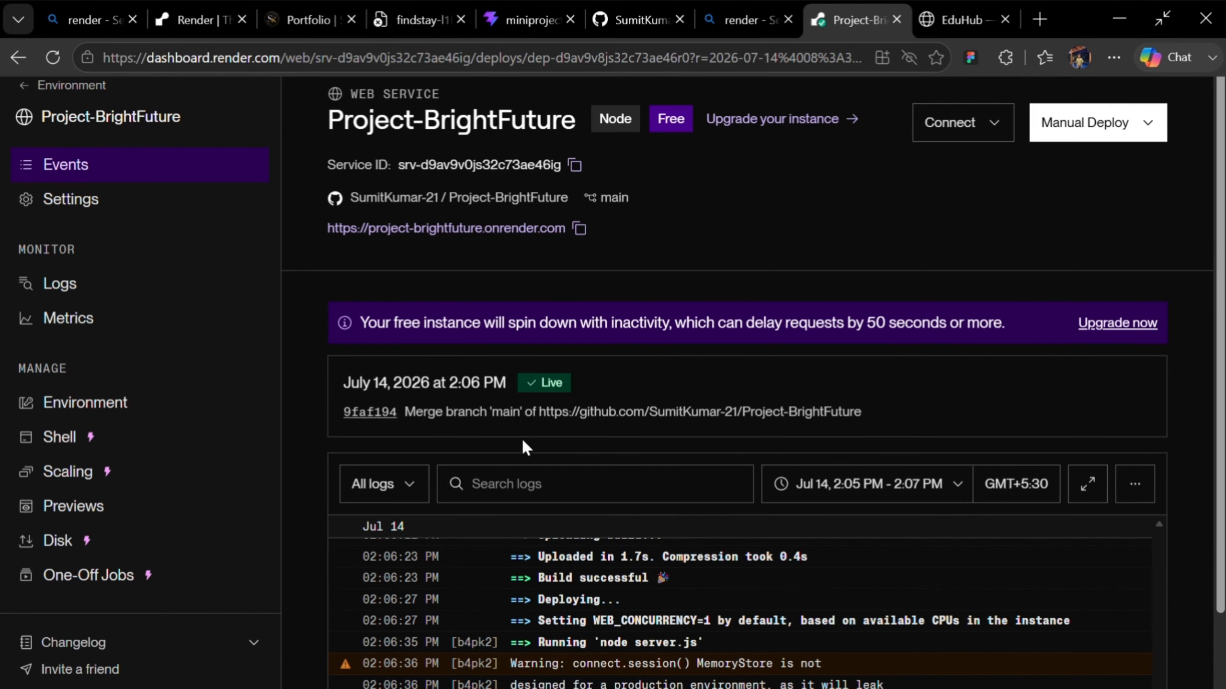
{"action": "scroll", "coordinate": [528, 443], "scroll_direction": "down", "scroll_amount": 3}
{"action": "scroll", "coordinate": [651, 439], "scroll_direction": "up", "scroll_amount": 5}
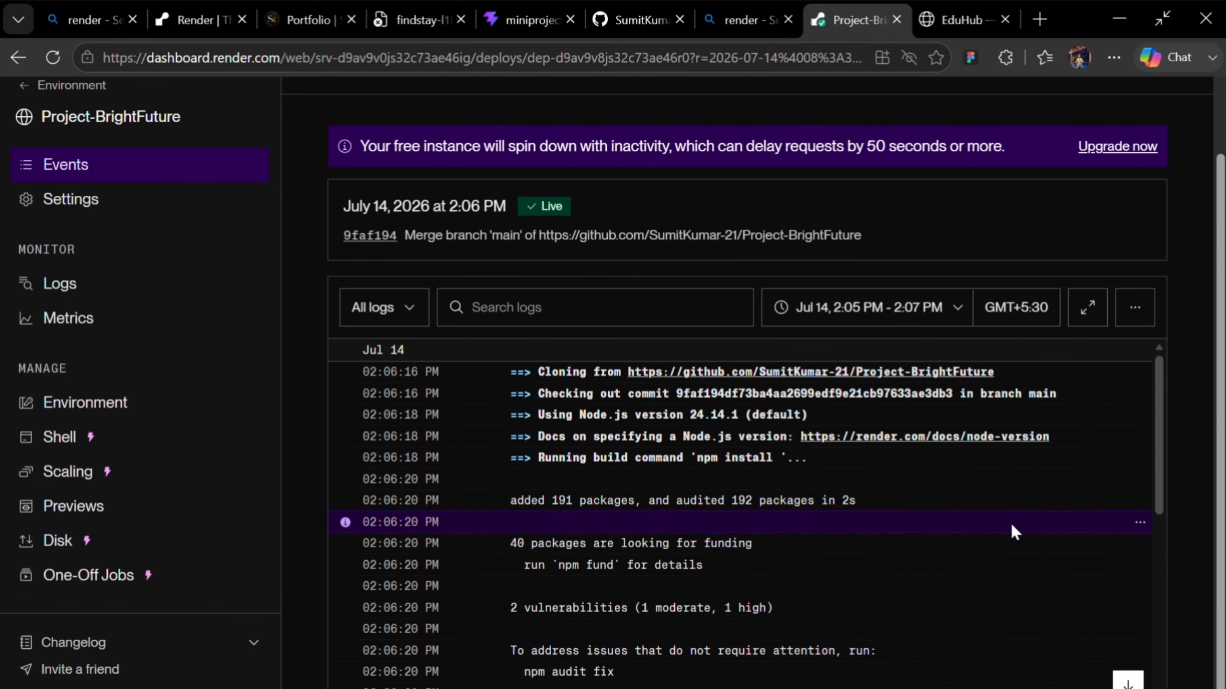
{"action": "scroll", "coordinate": [1033, 536], "scroll_direction": "down", "scroll_amount": 6}
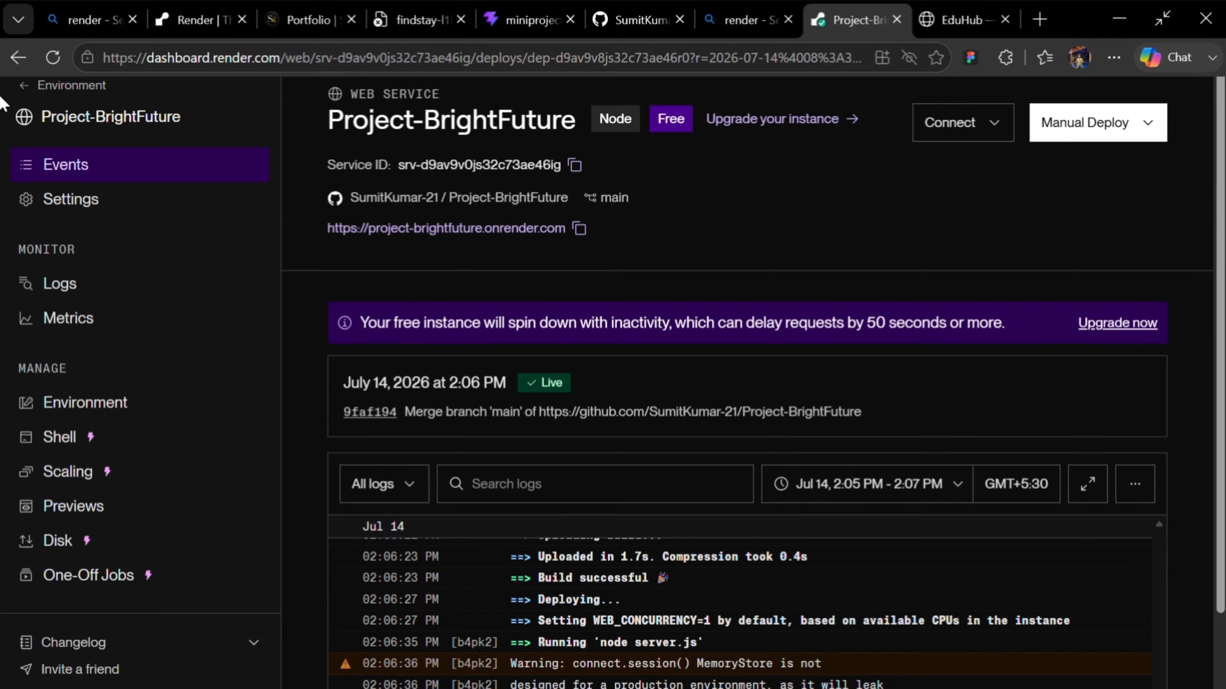
Step: Review the web service's settings from General through Build to the start command and auto-deploy options
{"action": "left_click", "coordinate": [1011, 132]}
{"action": "left_click", "coordinate": [383, 250]}
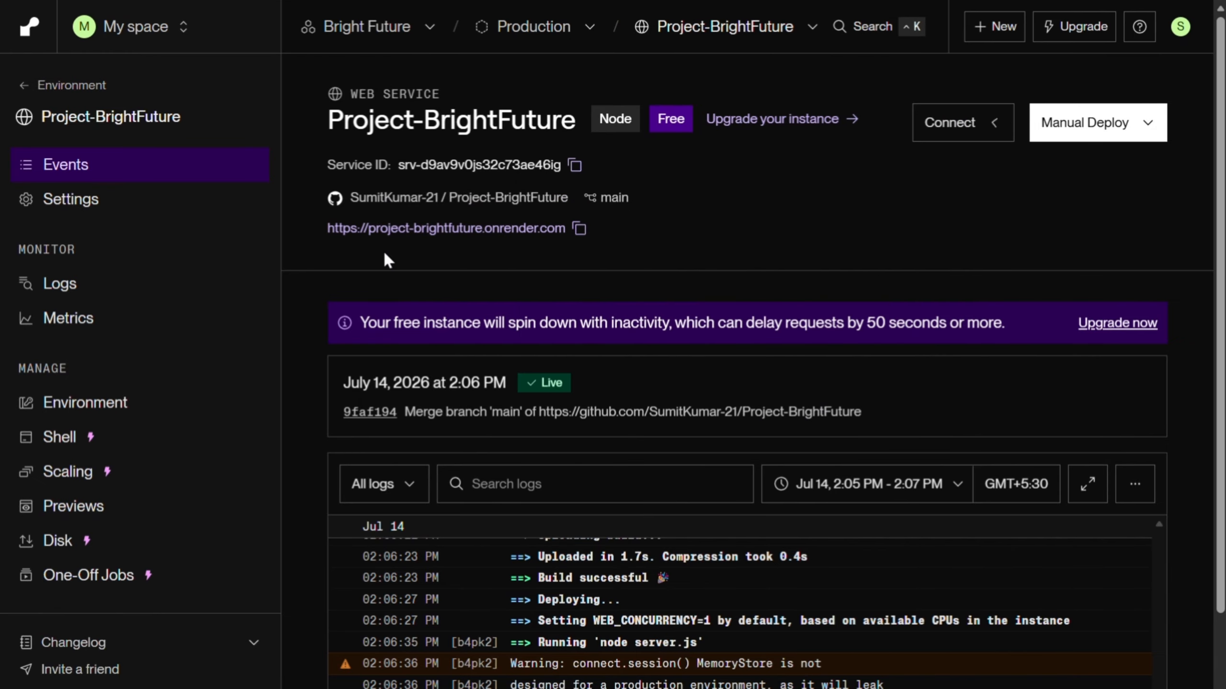
{"action": "left_click", "coordinate": [88, 198]}
{"action": "scroll", "coordinate": [517, 413], "scroll_direction": "down", "scroll_amount": 10}
{"action": "scroll", "coordinate": [526, 387], "scroll_direction": "down", "scroll_amount": 8}
{"action": "scroll", "coordinate": [544, 375], "scroll_direction": "up", "scroll_amount": 8}
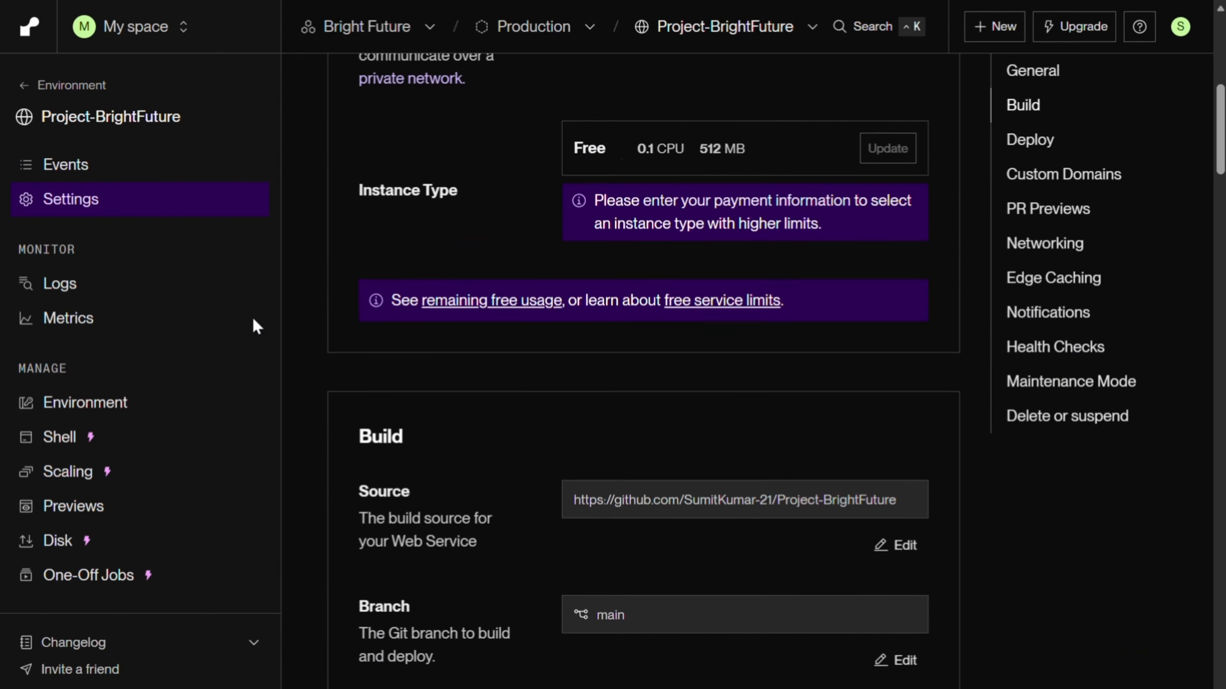
{"action": "left_click", "coordinate": [82, 162]}
{"action": "left_click", "coordinate": [80, 199]}
{"action": "scroll", "coordinate": [553, 410], "scroll_direction": "down", "scroll_amount": 15}
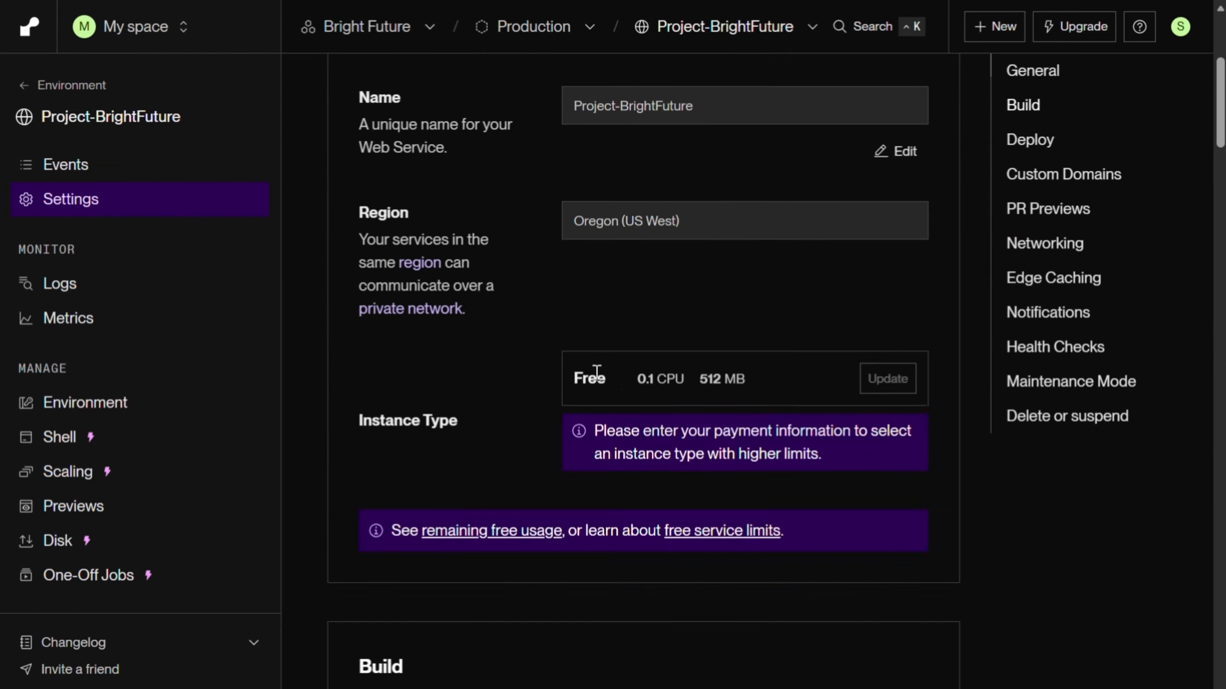
{"action": "scroll", "coordinate": [599, 420], "scroll_direction": "down", "scroll_amount": 8}
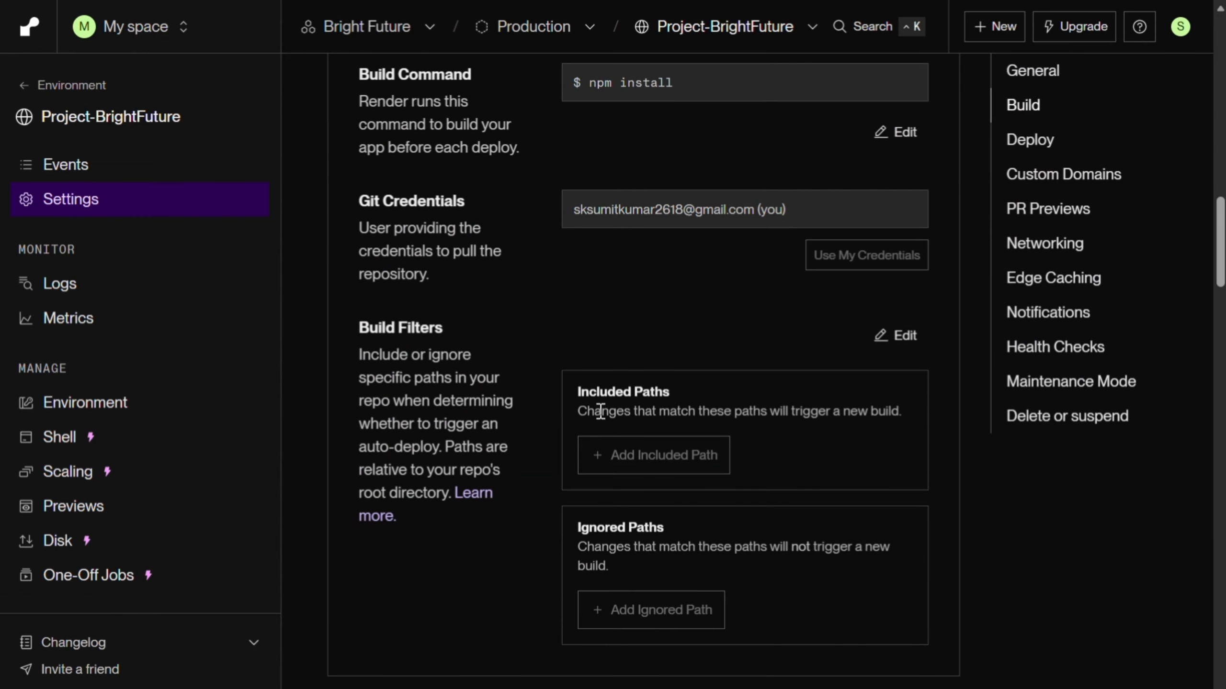
{"action": "scroll", "coordinate": [586, 405], "scroll_direction": "down", "scroll_amount": 12}
{"action": "scroll", "coordinate": [586, 399], "scroll_direction": "up", "scroll_amount": 3}
{"action": "scroll", "coordinate": [586, 399], "scroll_direction": "down", "scroll_amount": 12}
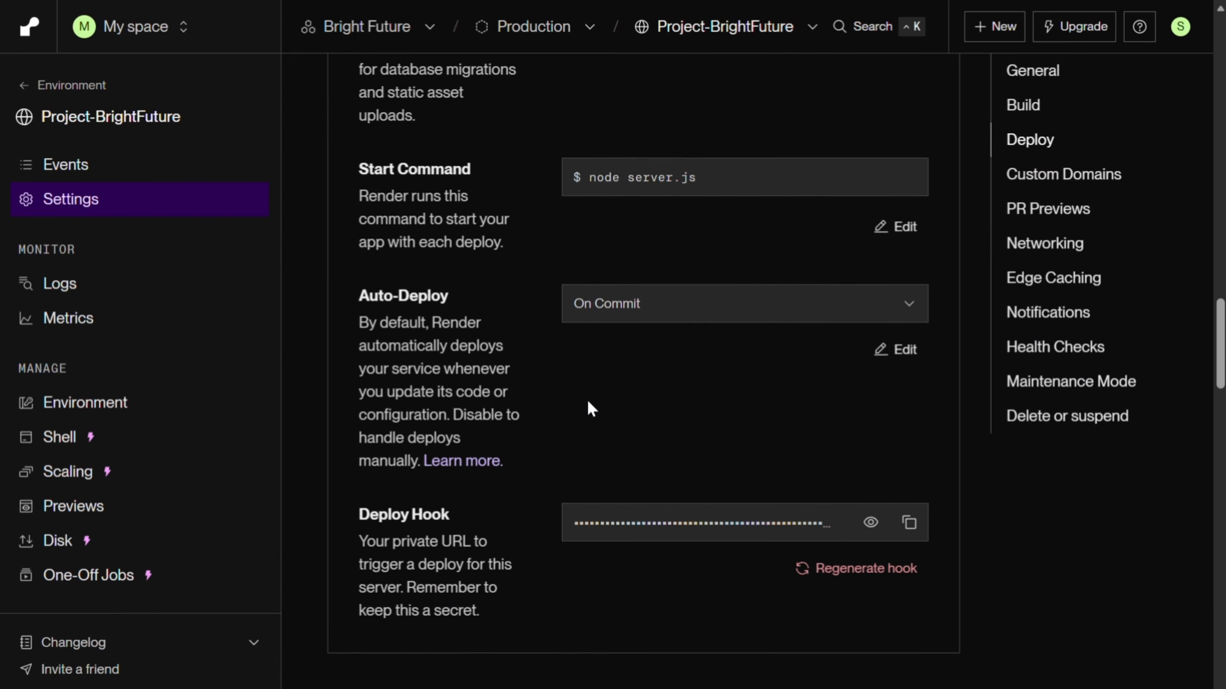
Step: Try to add a personal custom domain to the web service, first without an extension and again ending in .com.np, and close the dialog
{"action": "left_click_drag", "start_coordinate": [359, 355], "coordinate": [667, 407]}
{"action": "left_click", "coordinate": [475, 439]}
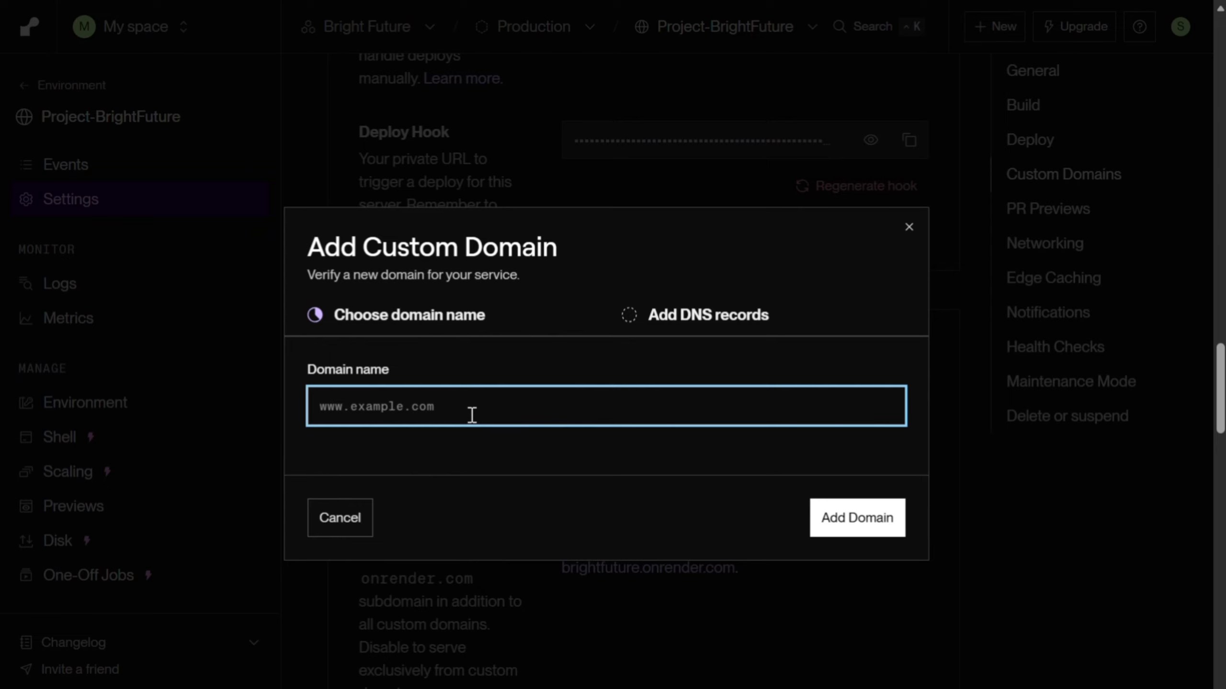
{"action": "type", "text": "sumit"}
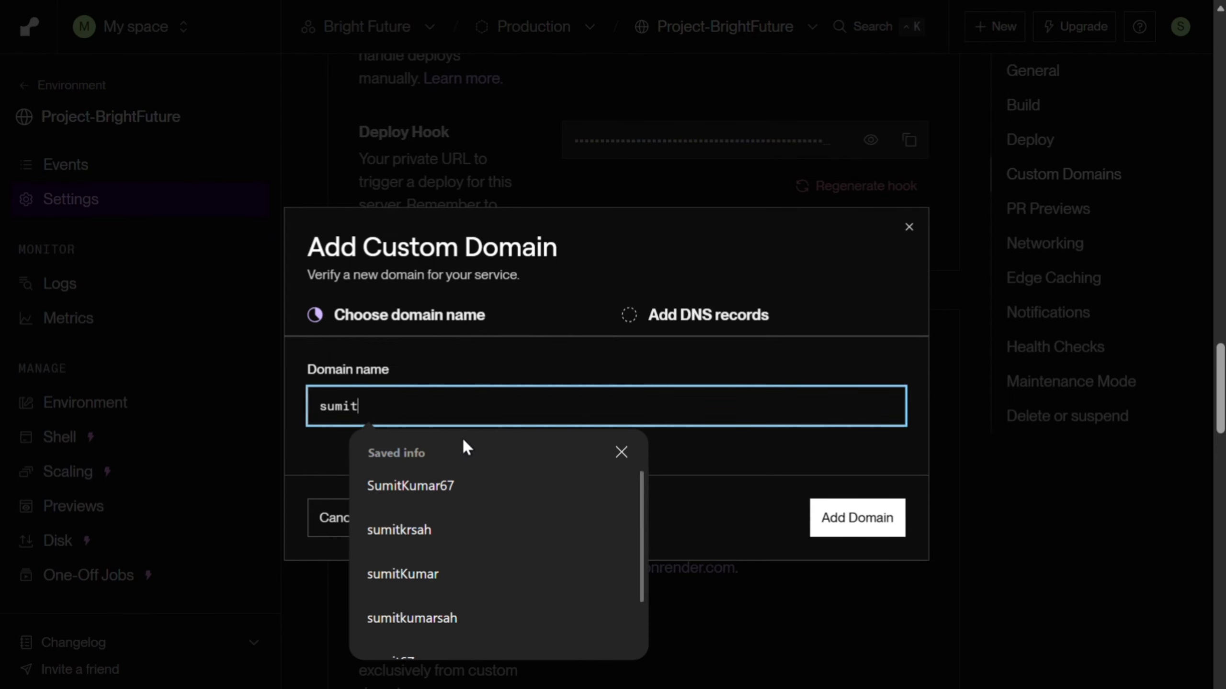
{"action": "type", "text": "kum"}
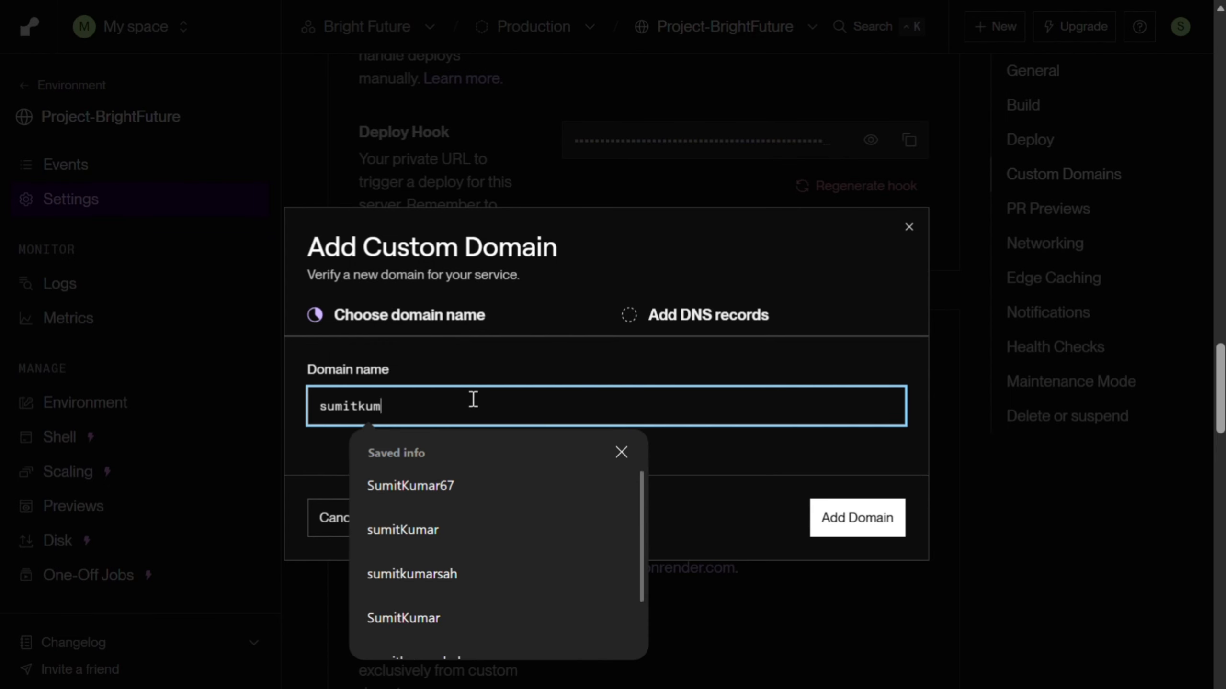
{"action": "type", "text": "ar67"}
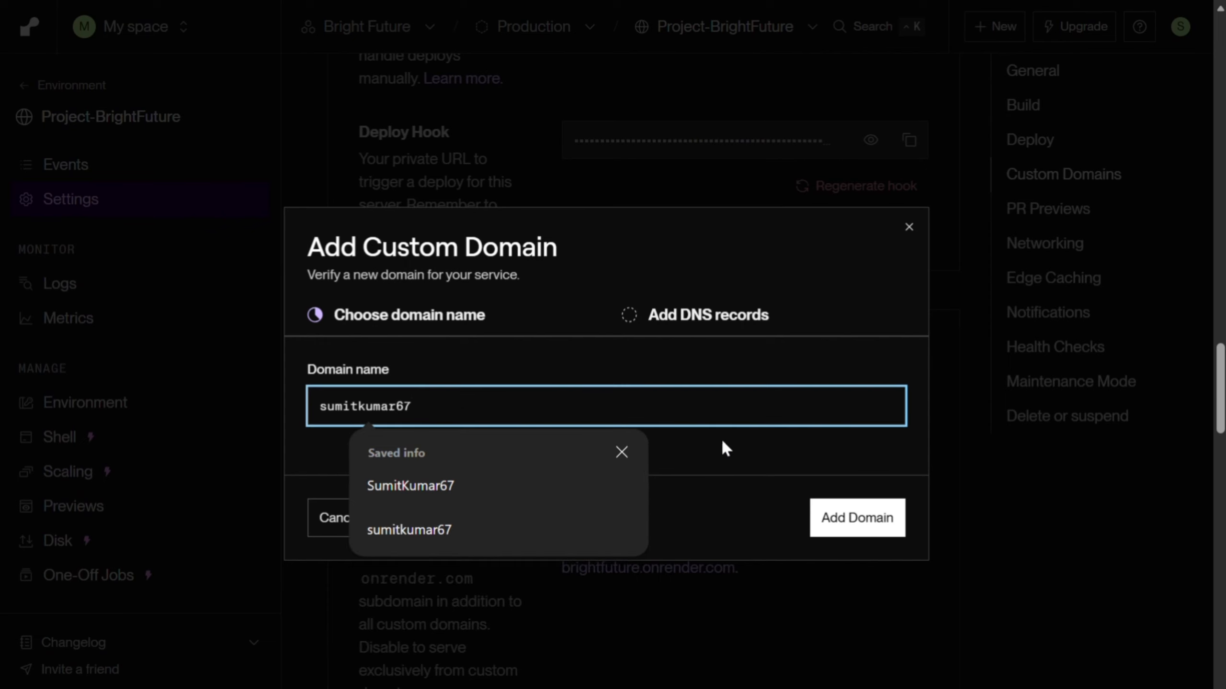
{"action": "left_click", "coordinate": [787, 338]}
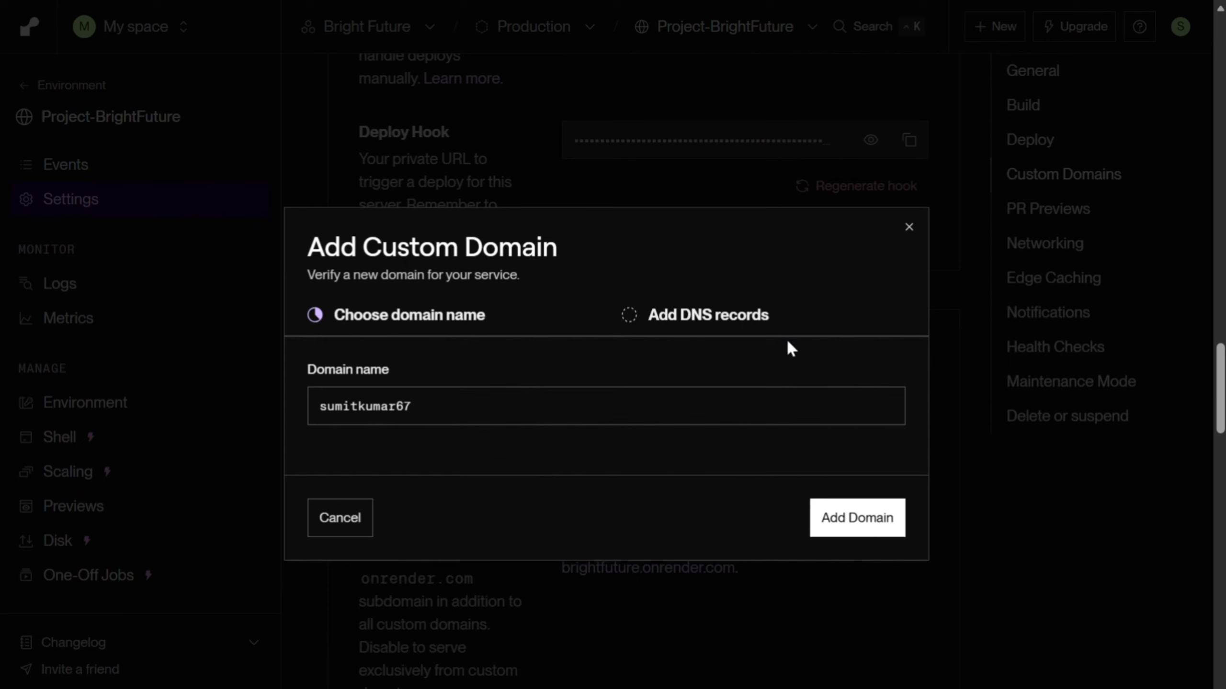
{"action": "left_click", "coordinate": [857, 513]}
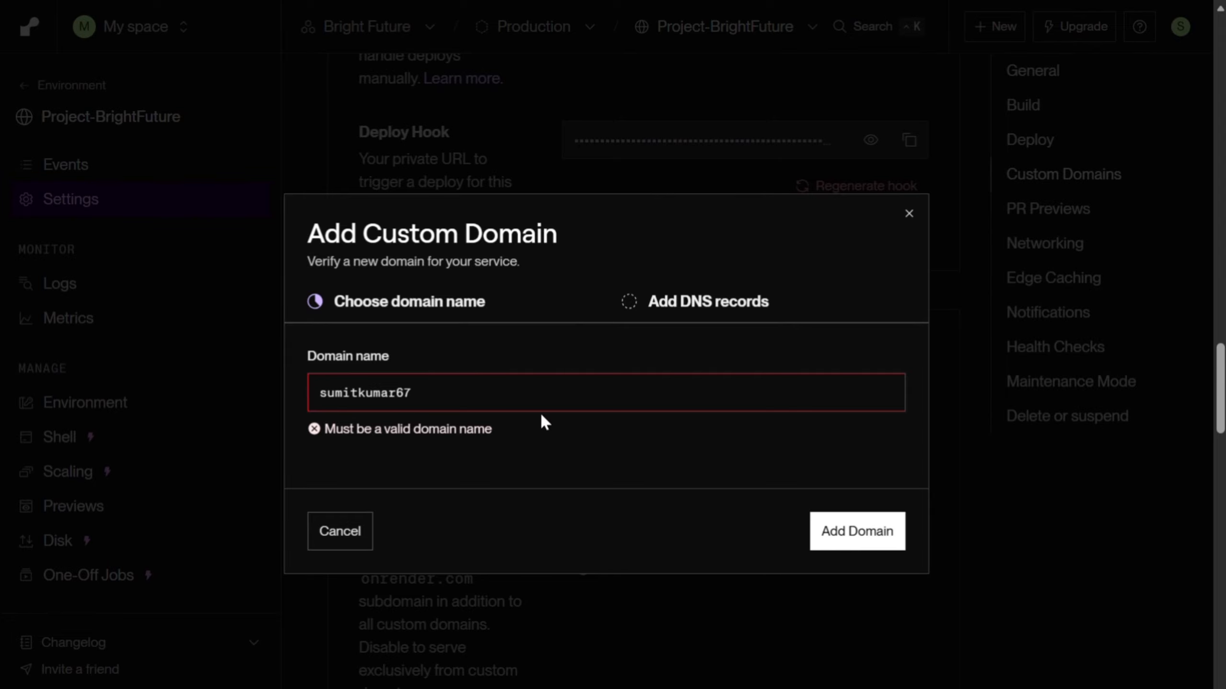
{"action": "type", "text": ".com.np"}
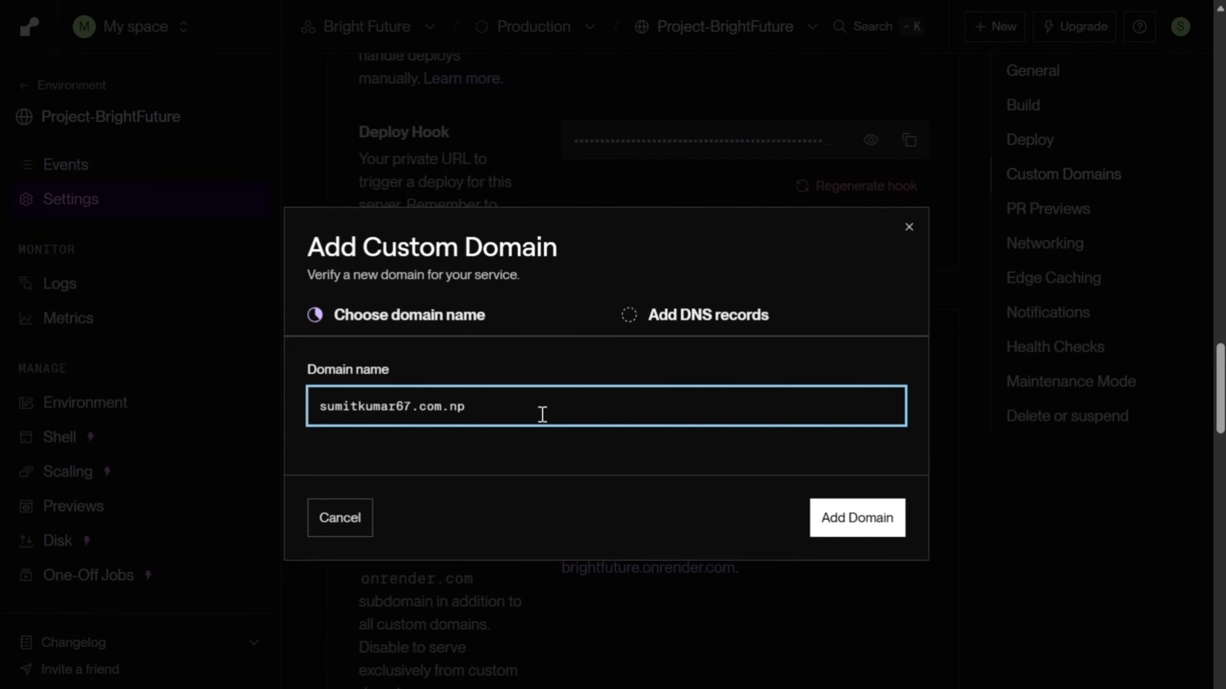
{"action": "left_click", "coordinate": [854, 518]}
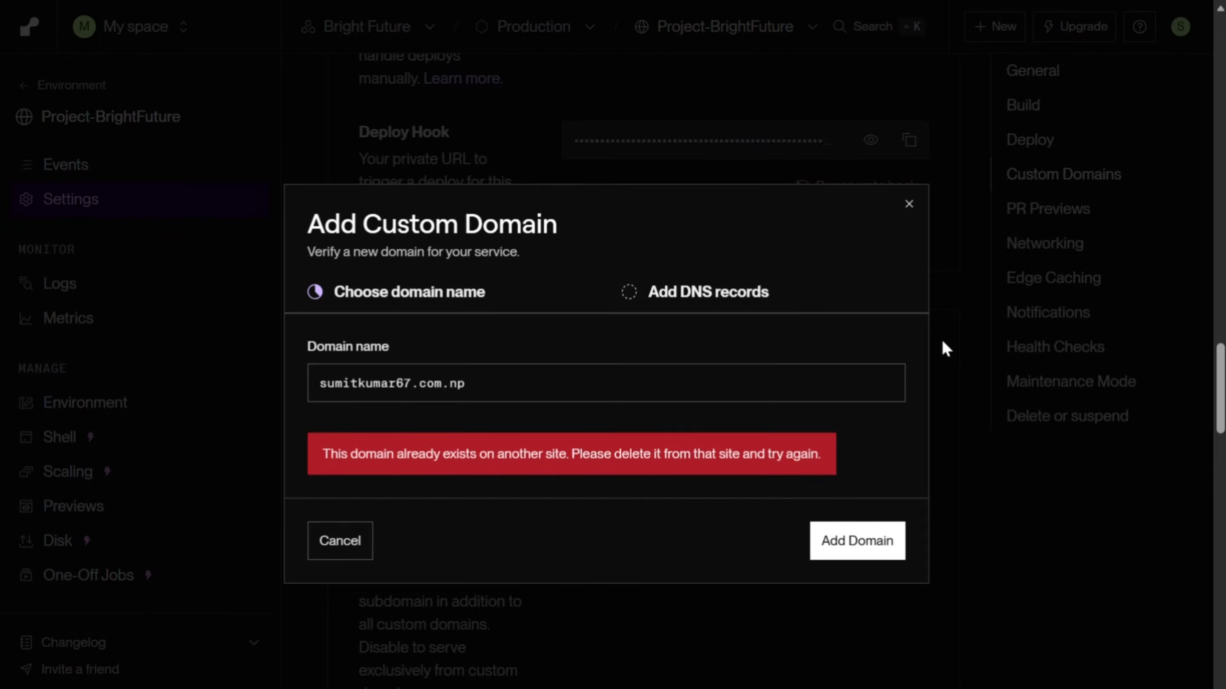
{"action": "left_click", "coordinate": [909, 204]}
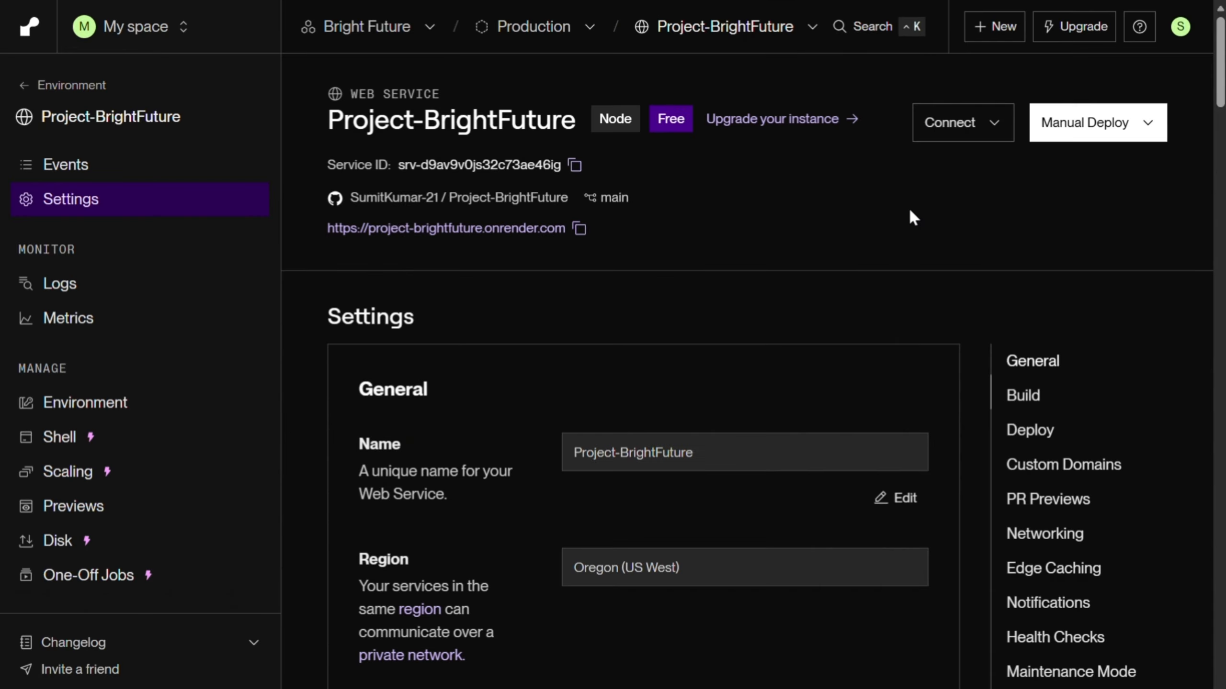
Step: Return to the workspace's projects overview
{"action": "left_click", "coordinate": [28, 28]}
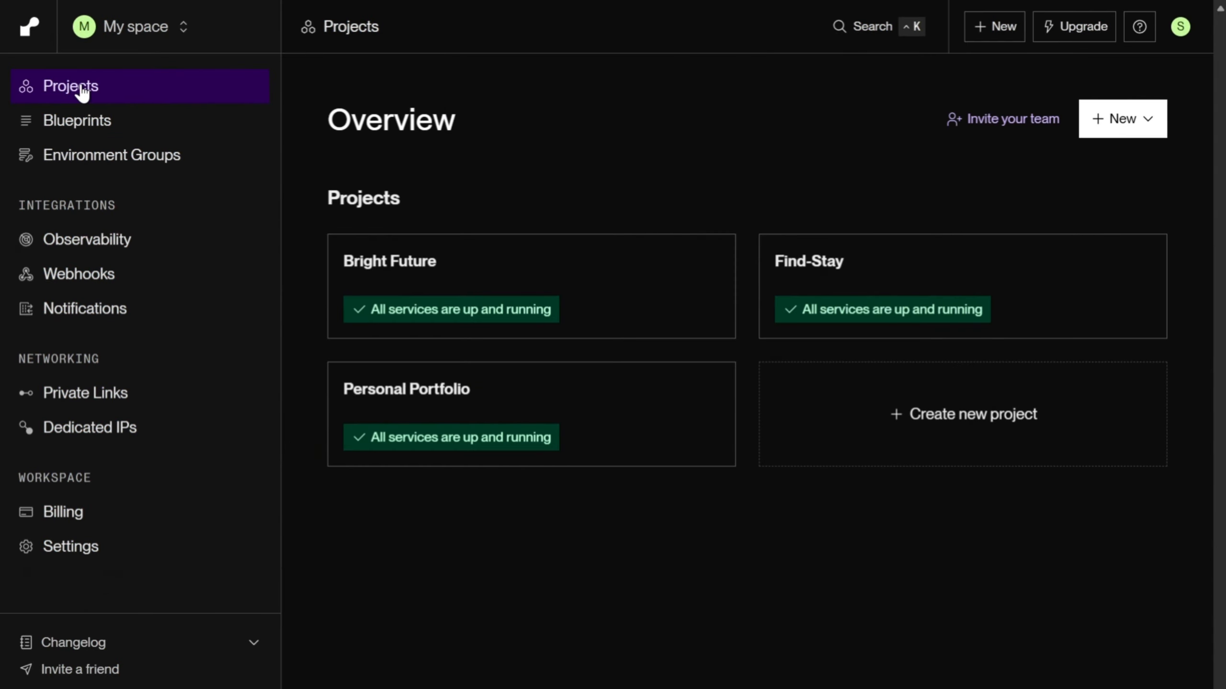